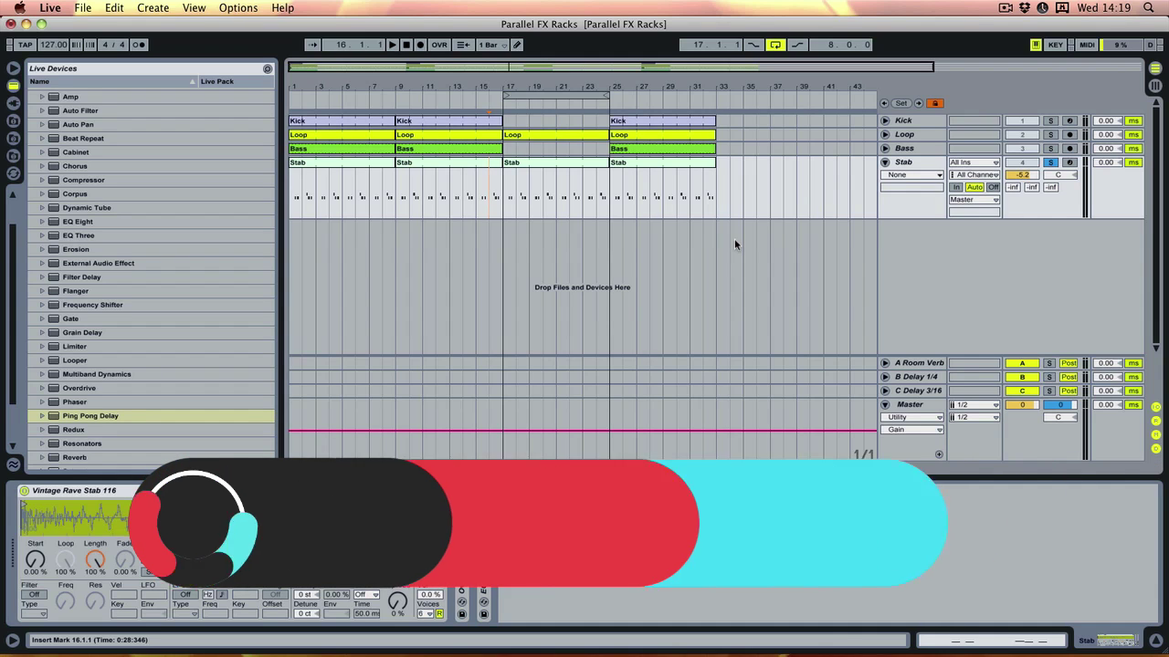
Turn off solo on the Stab track and play the full arrangement from bar 9
left_click(394, 195)
left_click(1050, 162)
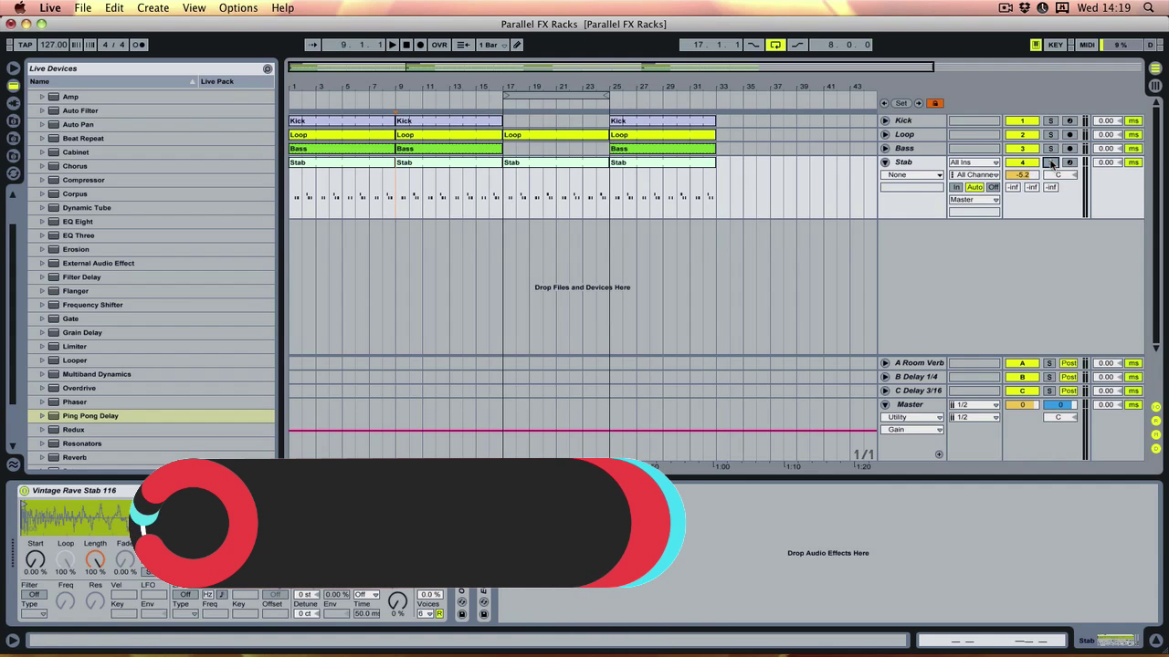
key("space")
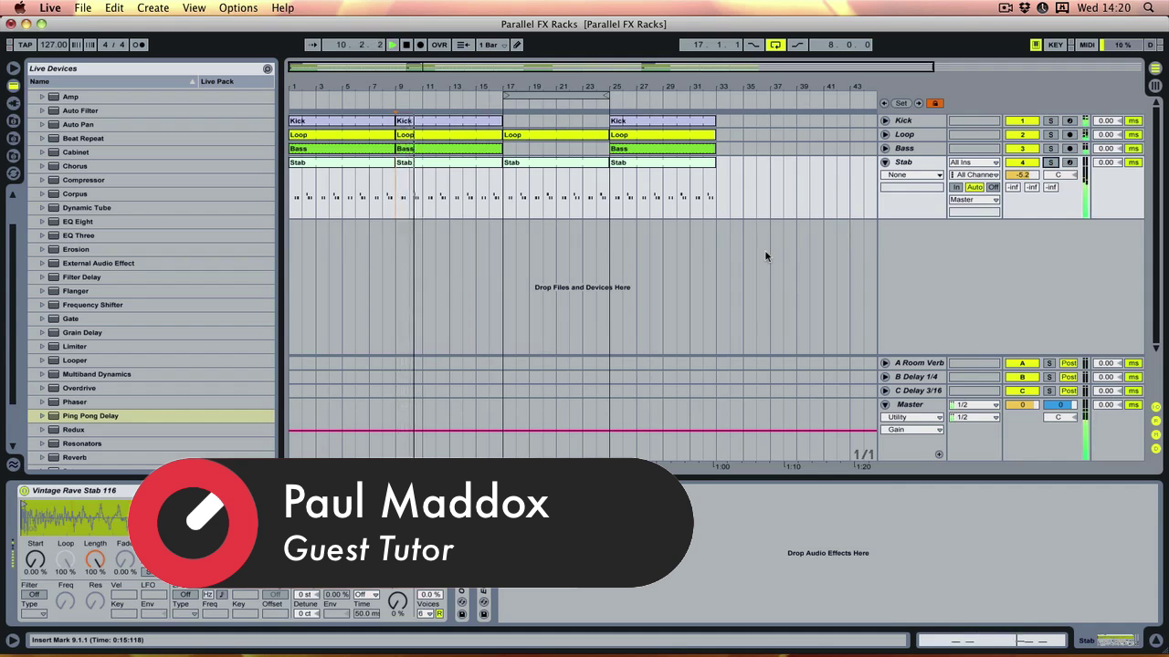
key("space")
Play the breakdown section from bar 17 with all tracks audible
left_click(503, 196)
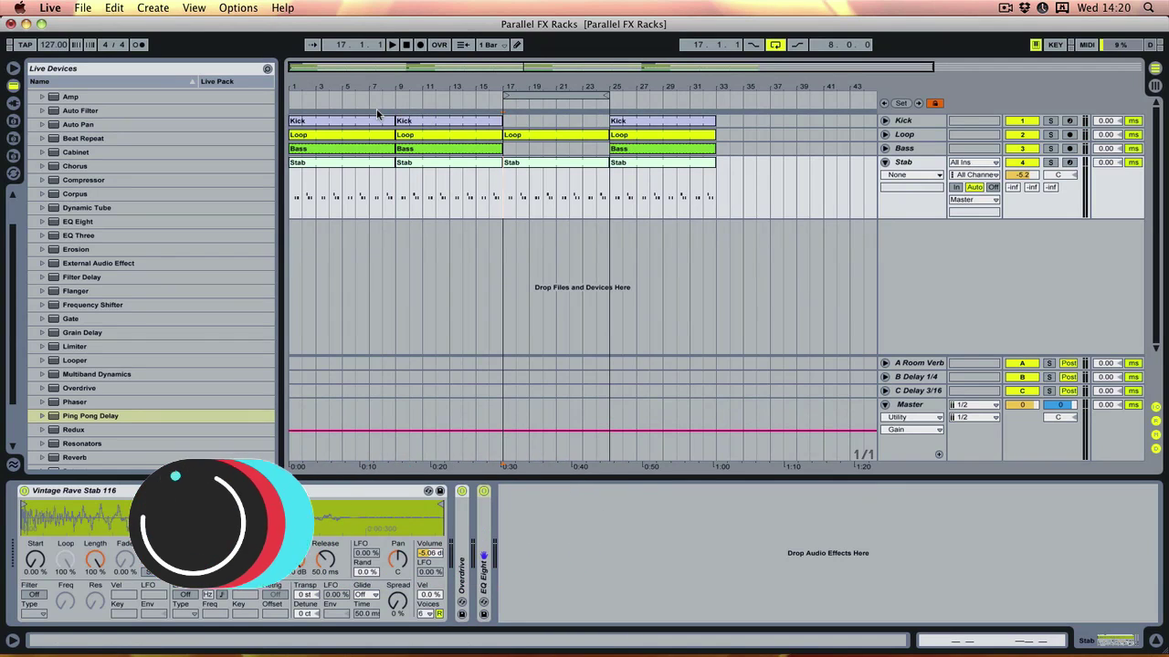
key("space")
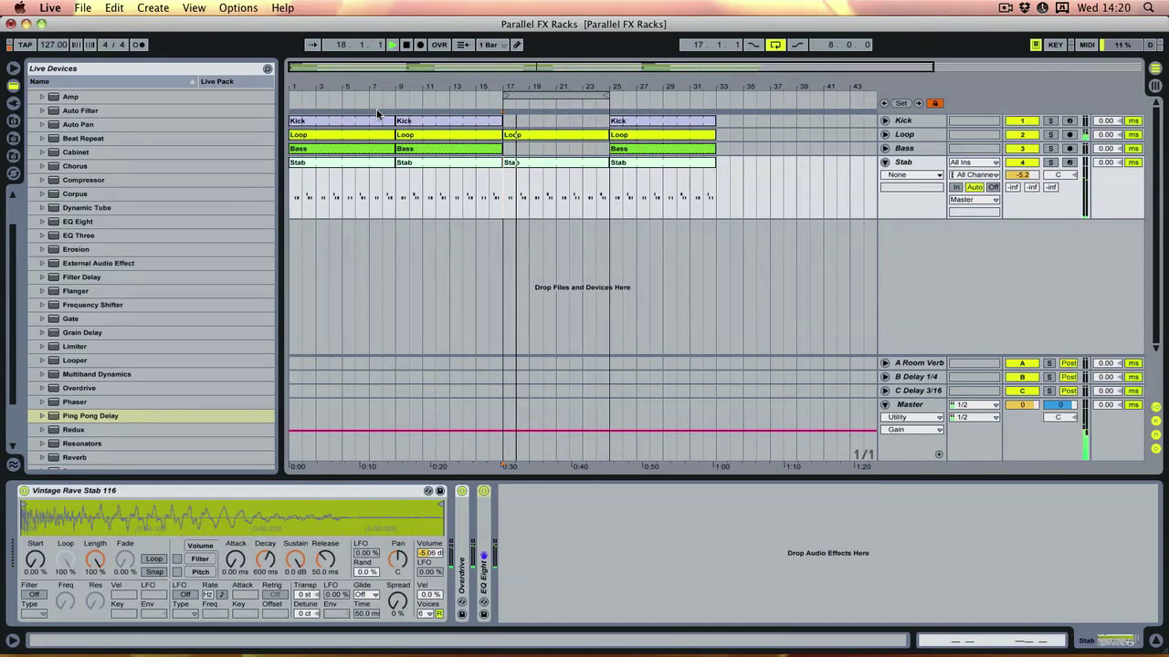
key("space")
Select the Stab clip from bar 17 to 25 and audition it with the track soloed, unsoloing the track at the end
left_click(530, 176)
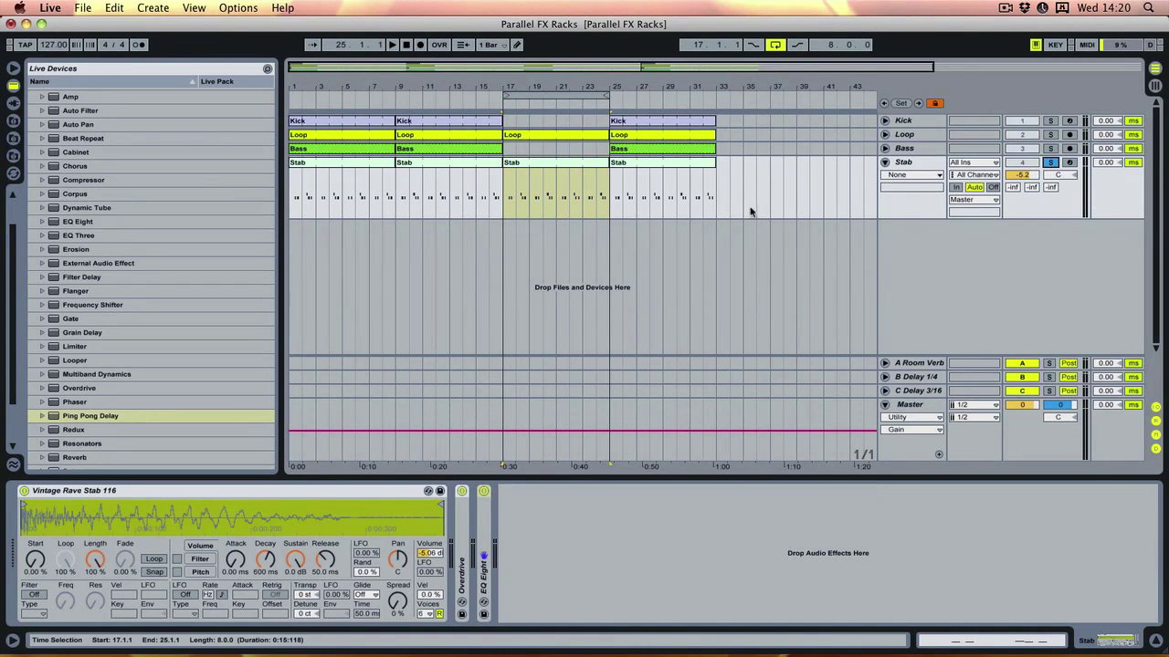
key("space")
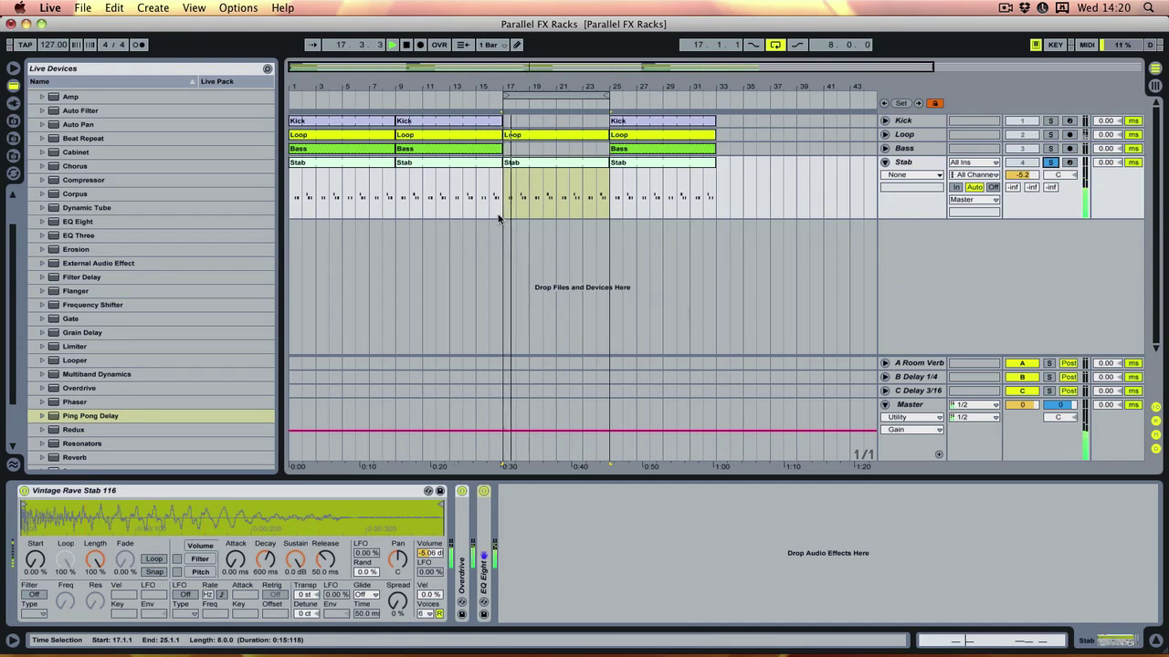
left_click(1050, 162)
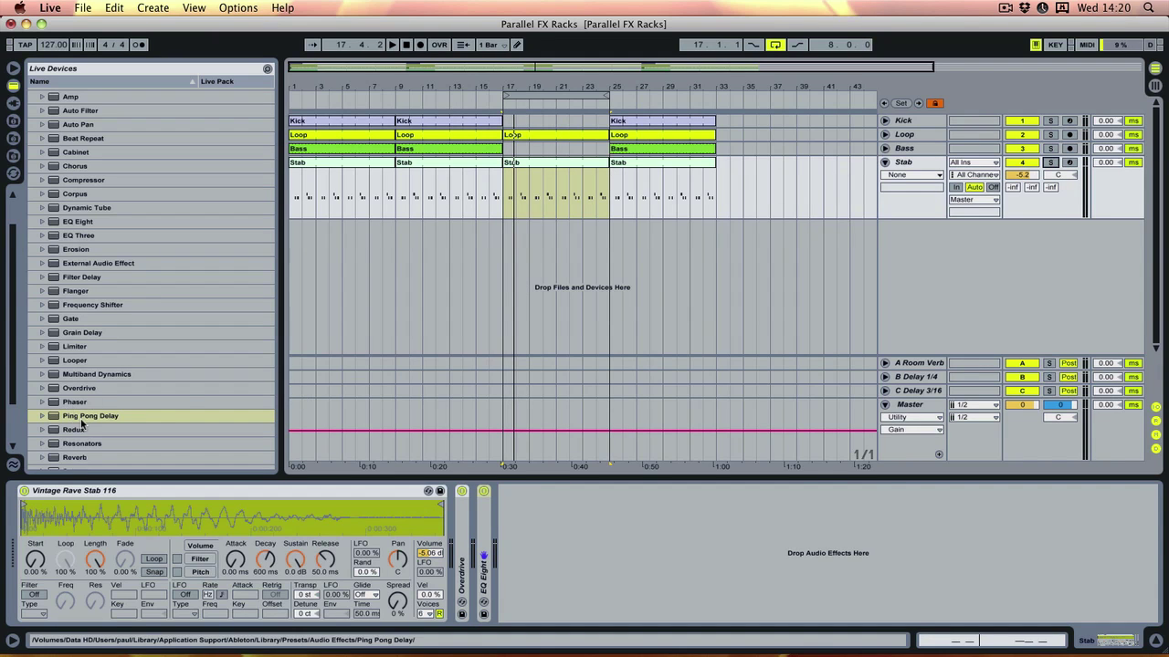
Add a Ping Pong Delay after EQ Eight on the Stab track, with Dry/Wet at about 7% and a beat division of 2
mouse_move(72, 418)
left_mouse_down()
mouse_move(182, 435)
mouse_move(533, 554)
left_mouse_up()
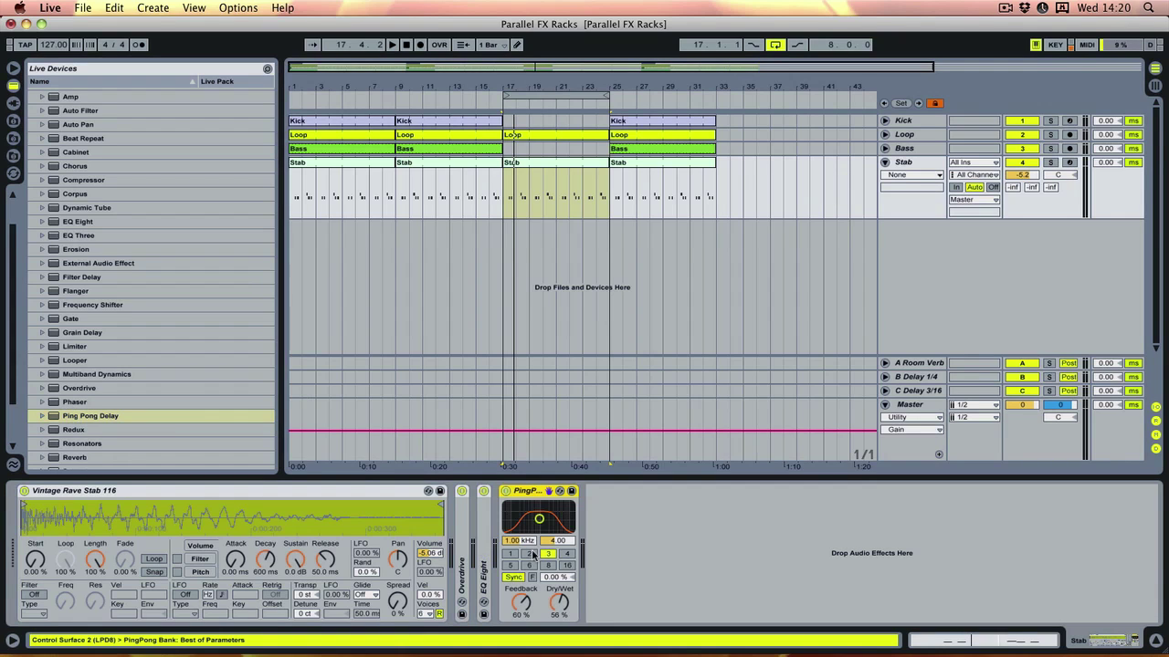
left_click_drag(559, 602, 559, 643)
left_click(529, 554)
Play the section from bar 17 while raising the Ping Pong Delay's Dry/Wet to 83%, and stop playback
key("space")
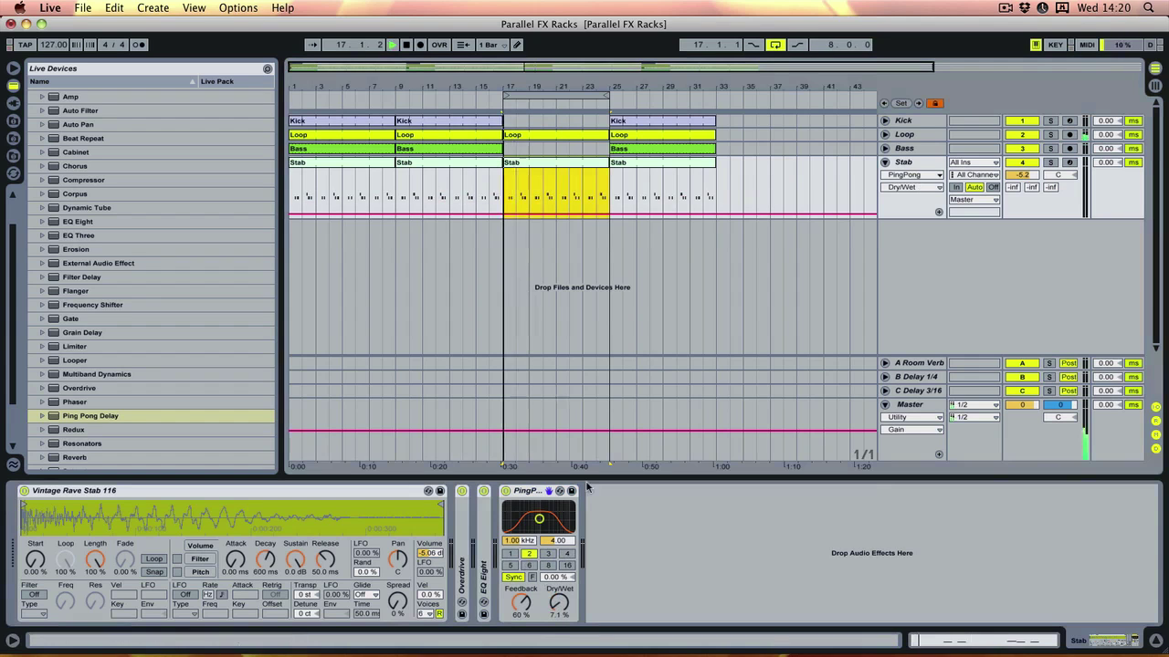
left_click_drag(560, 602, 560, 571)
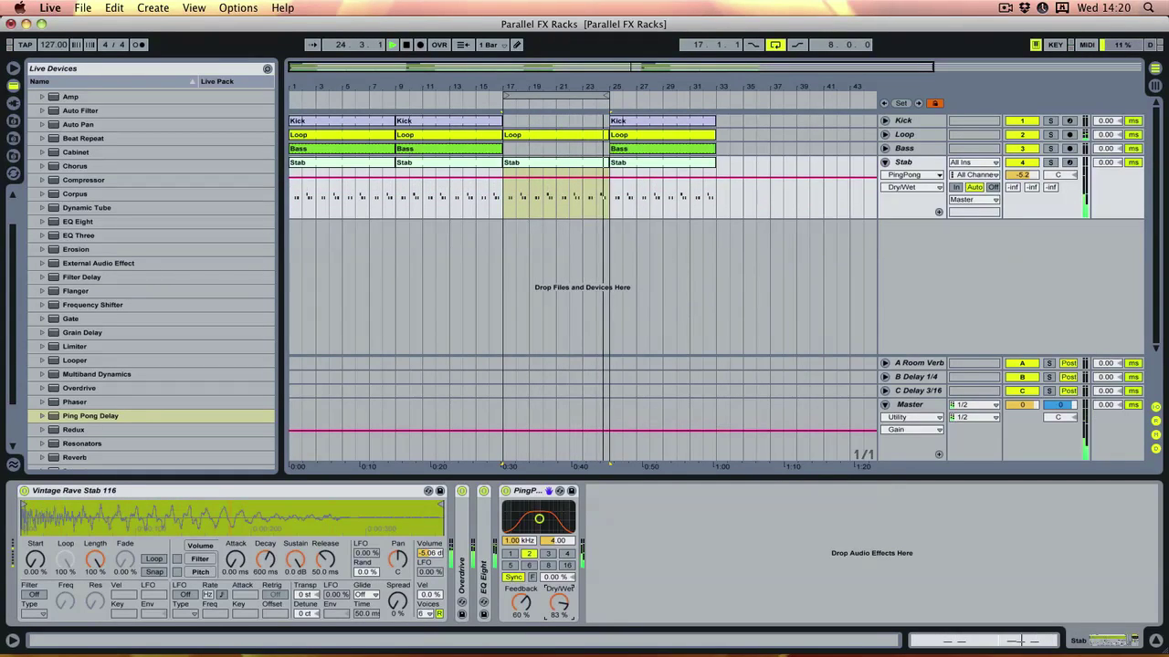
key("space")
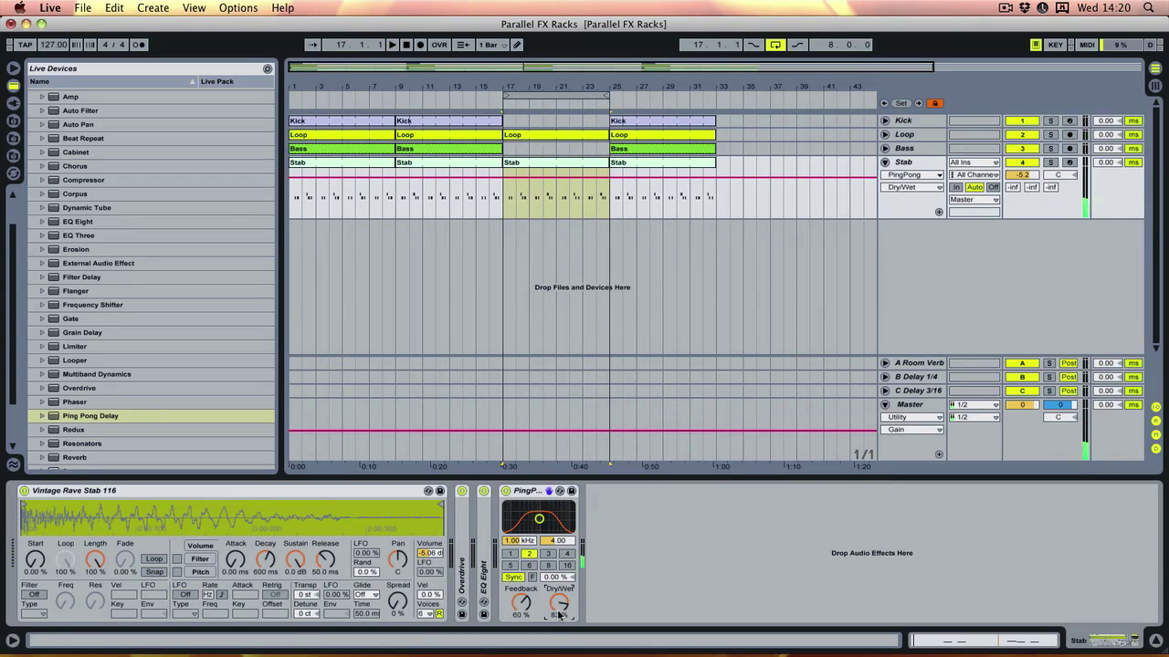
Set the Ping Pong Delay's Dry/Wet to 100%
left_click_drag(559, 616, 560, 644)
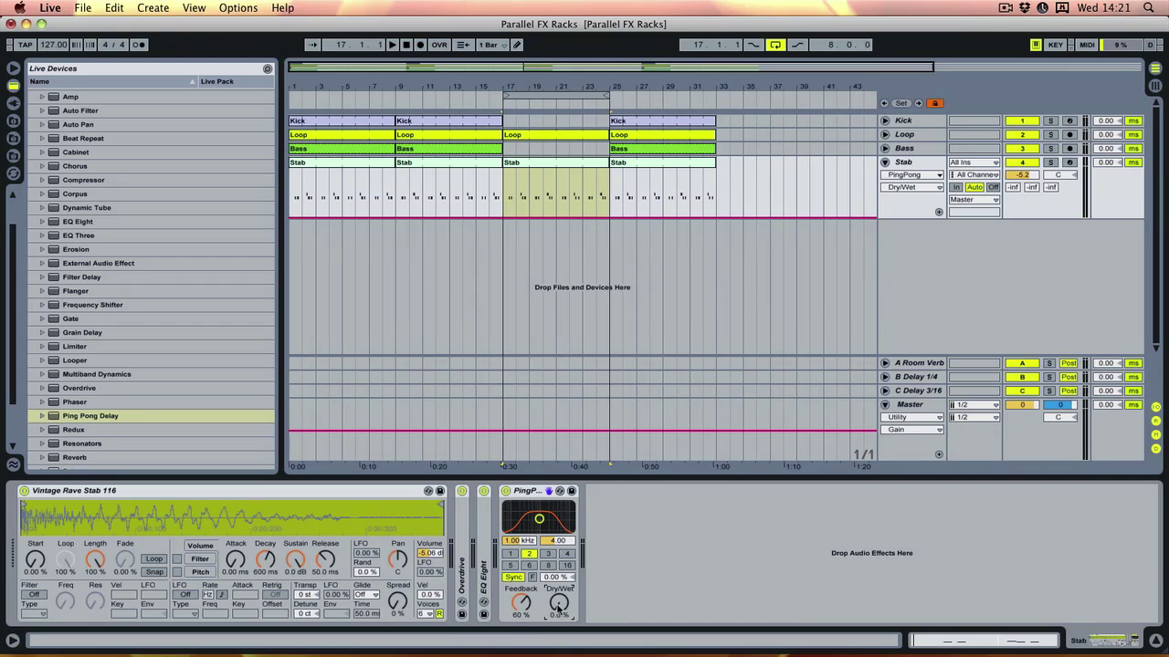
left_click_drag(555, 613, 561, 625)
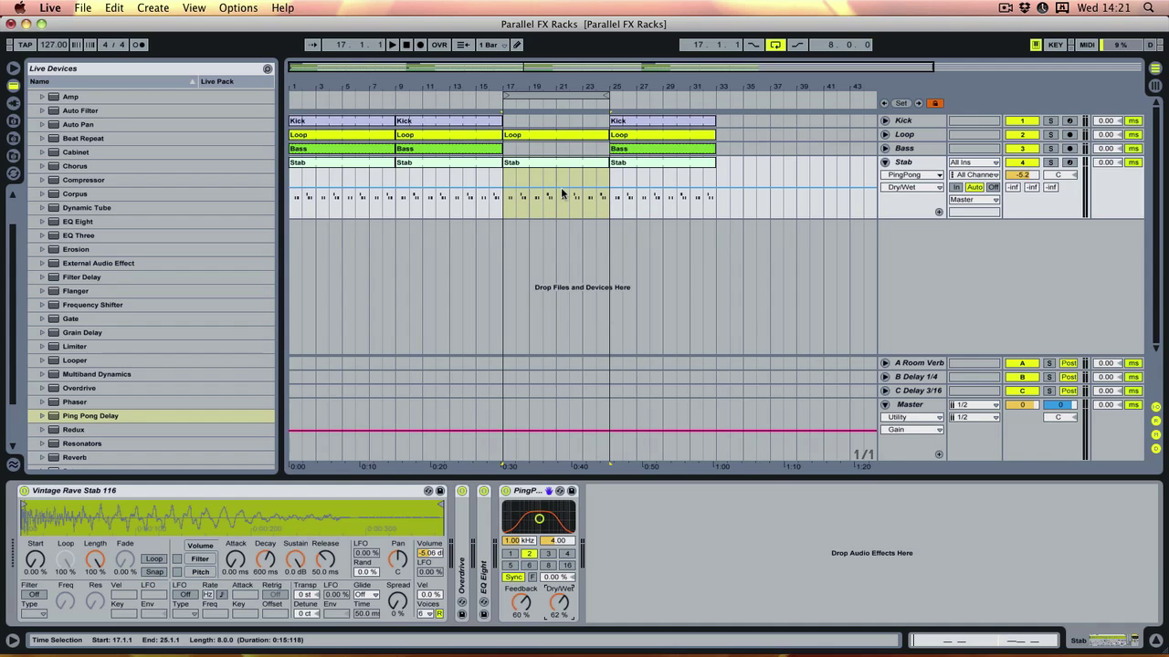
left_click_drag(558, 603, 559, 548)
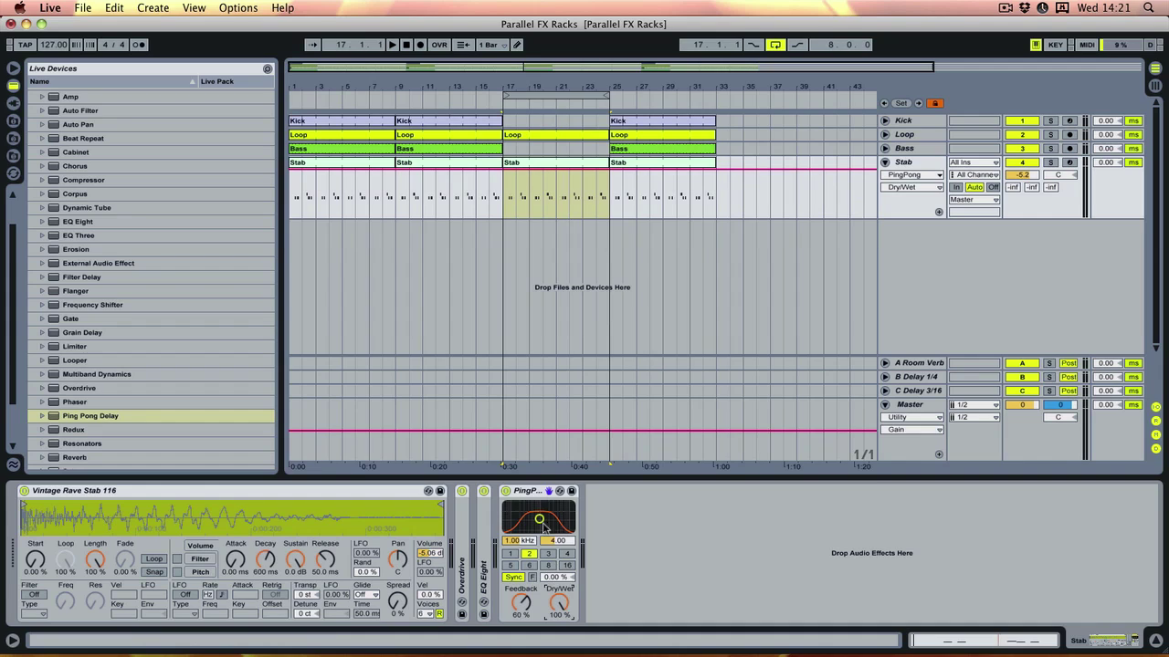
Group the Ping Pong Delay into an Audio Effect Rack and show the rack's chain list
right_click(530, 496)
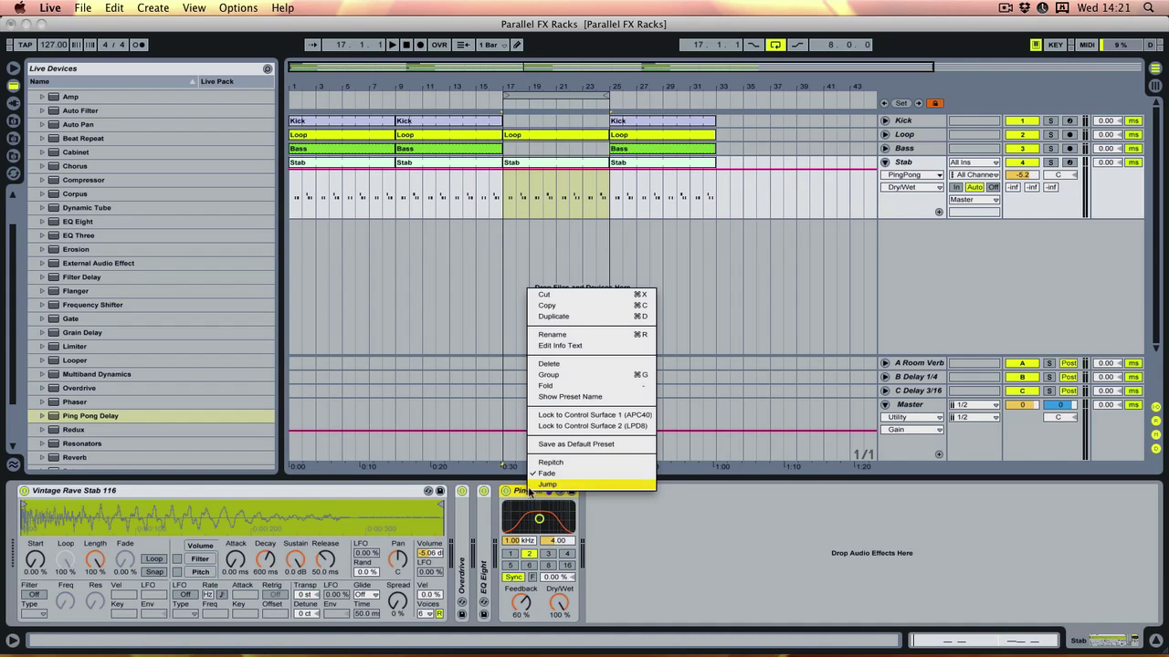
left_click(560, 374)
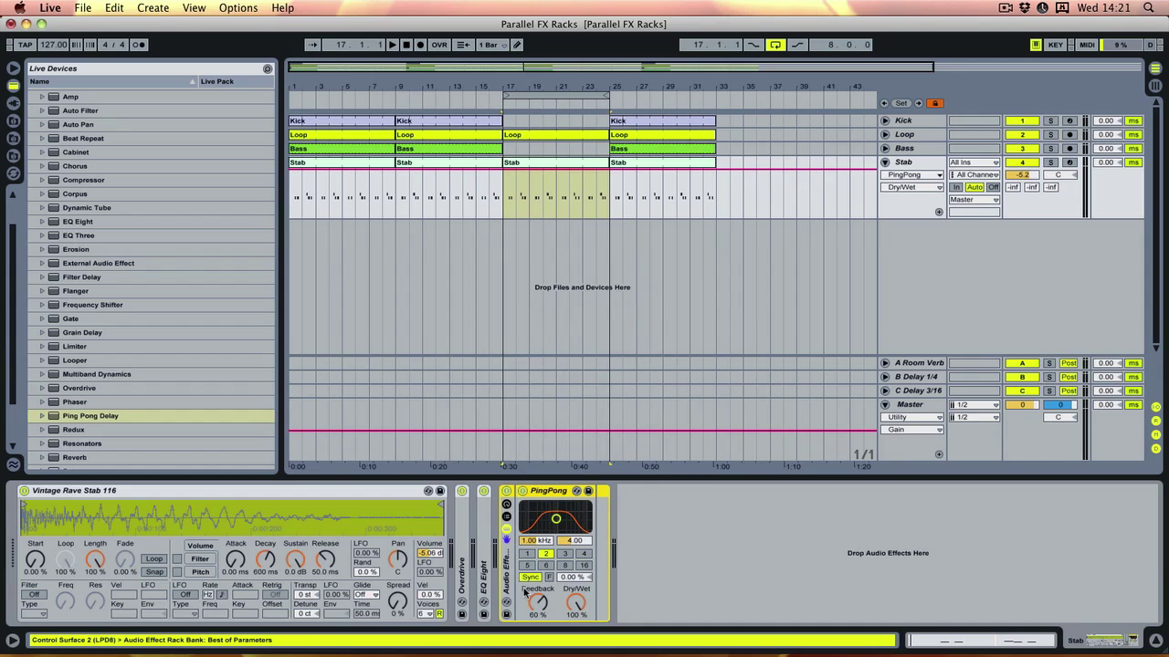
left_click(507, 517)
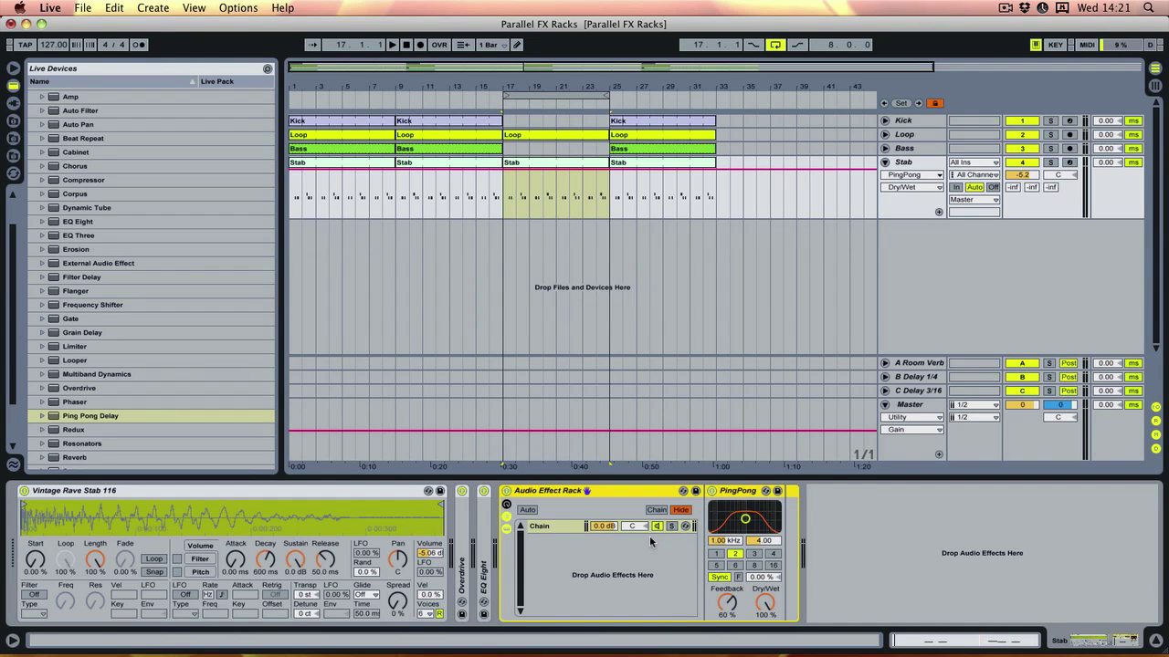
Rename the rack's chain containing the Ping Pong Delay to Delay
left_click(552, 528)
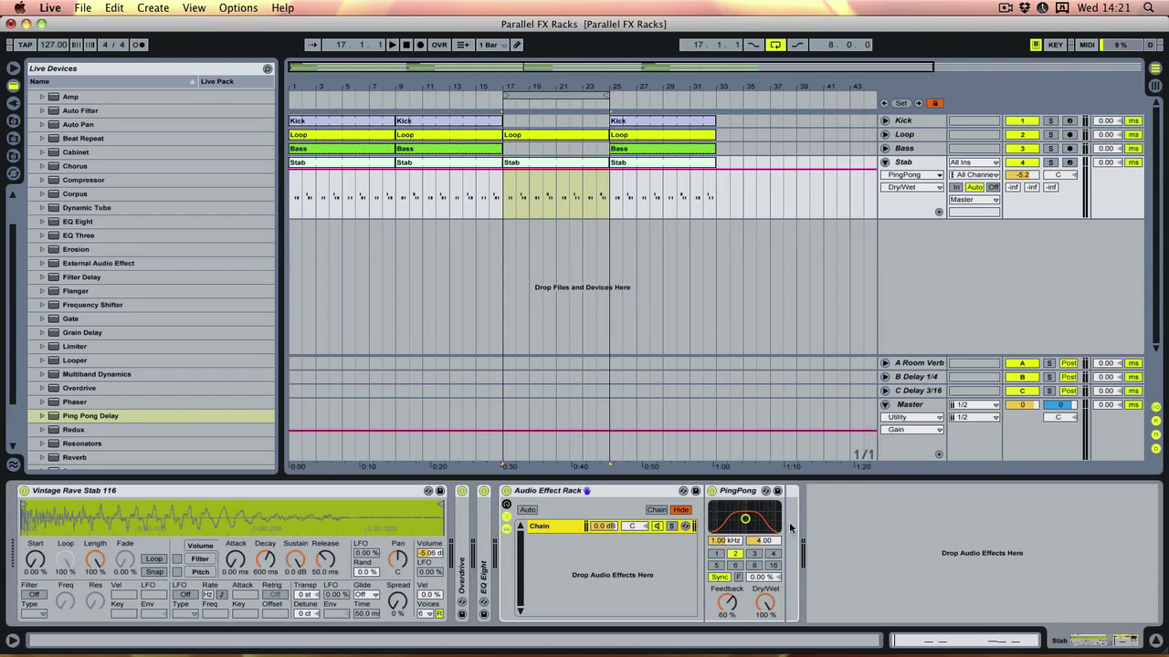
key("super+r")
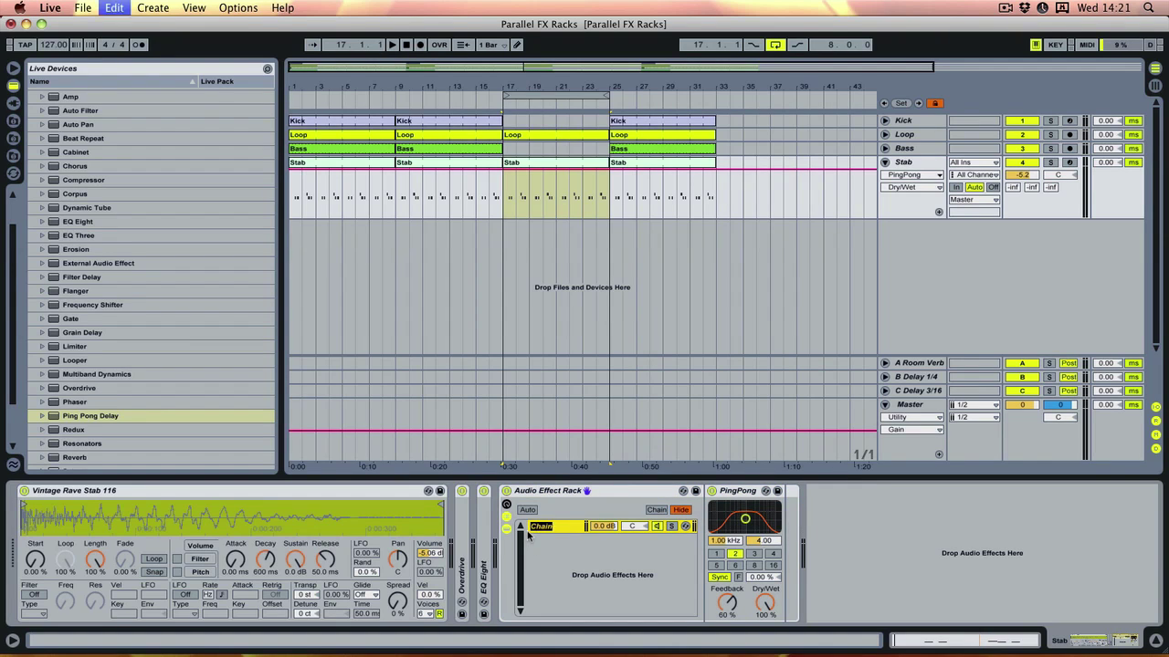
type("Delay")
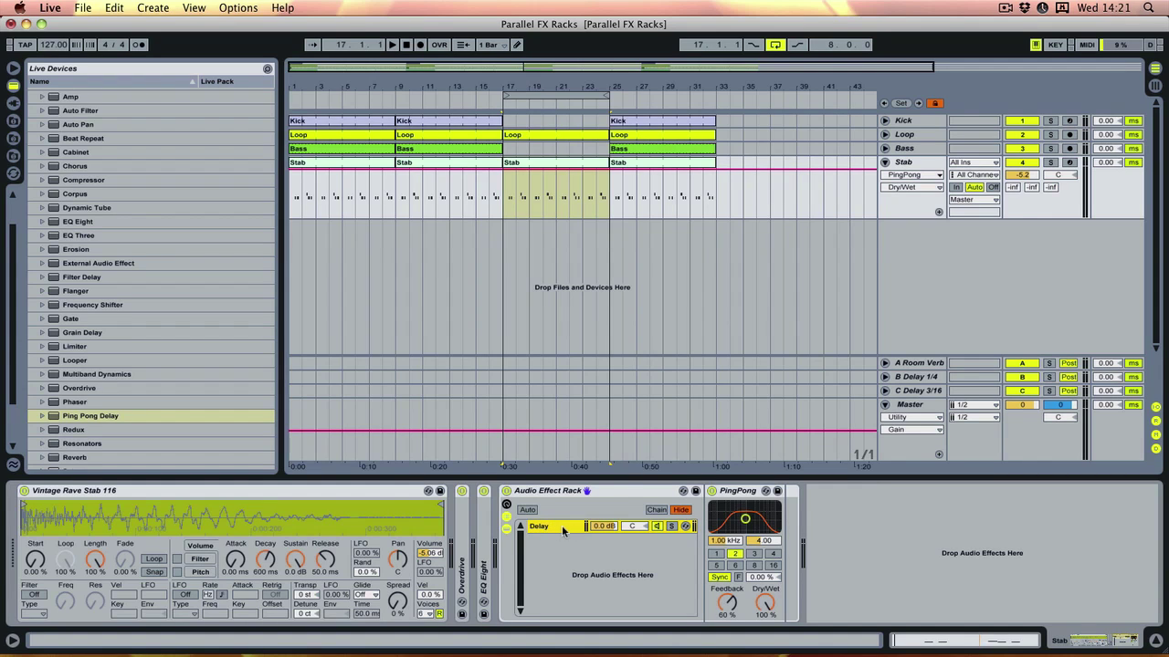
Create a second, empty chain named Dry in the rack and place it above the Delay chain
right_click(563, 531)
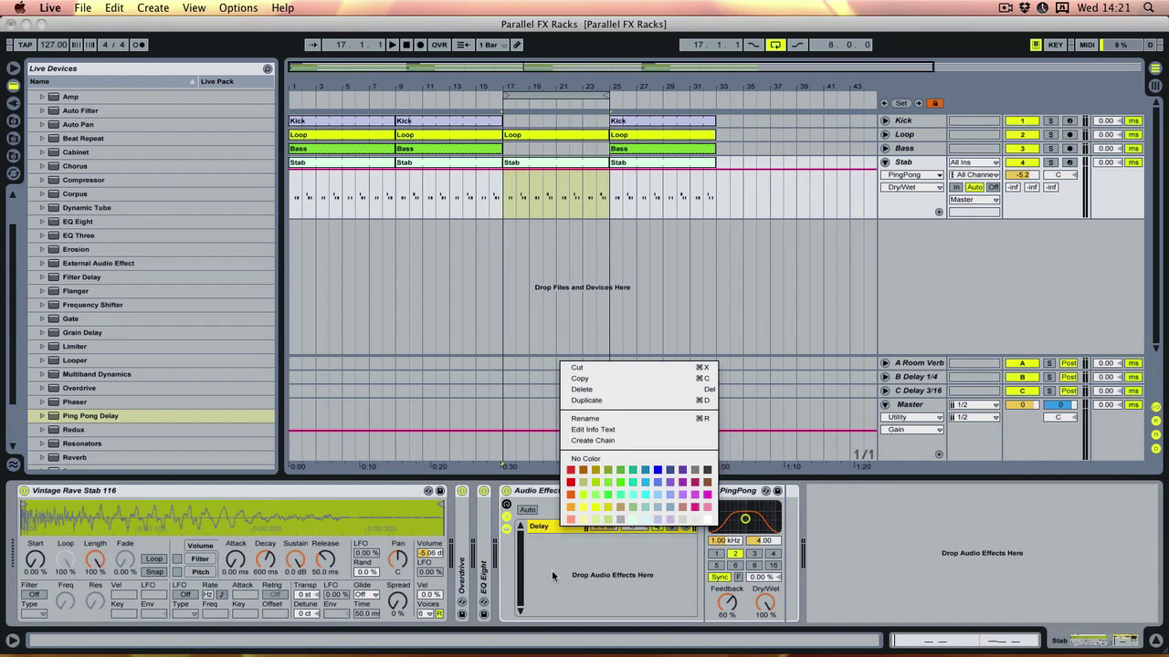
left_click(596, 438)
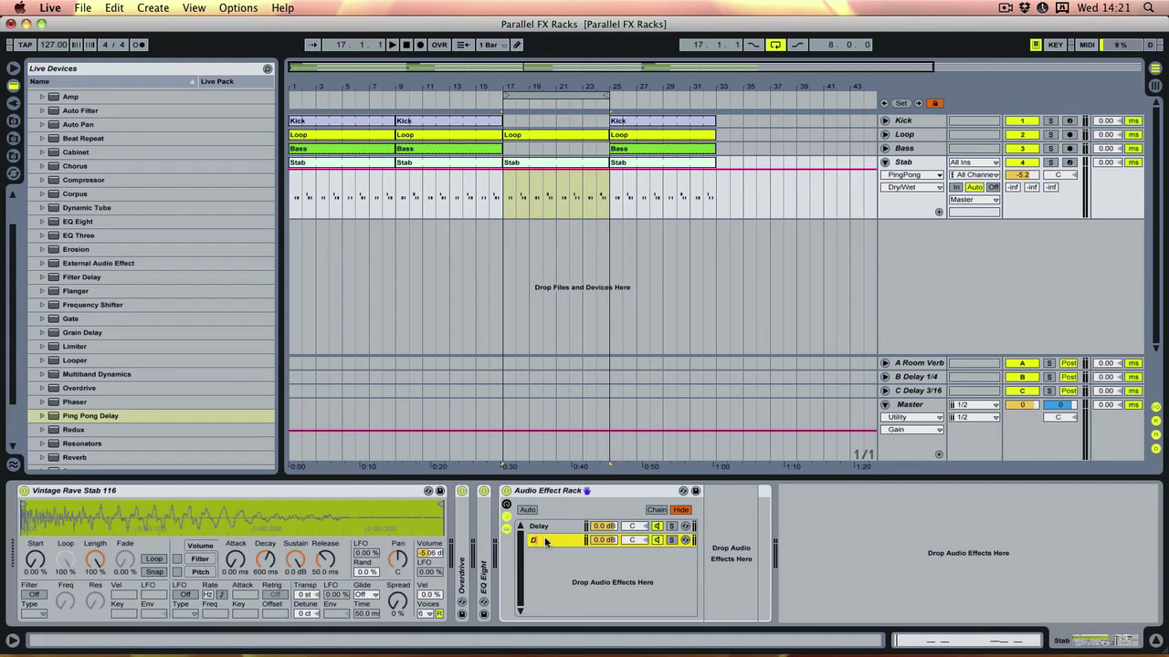
left_click_drag(545, 539, 545, 523)
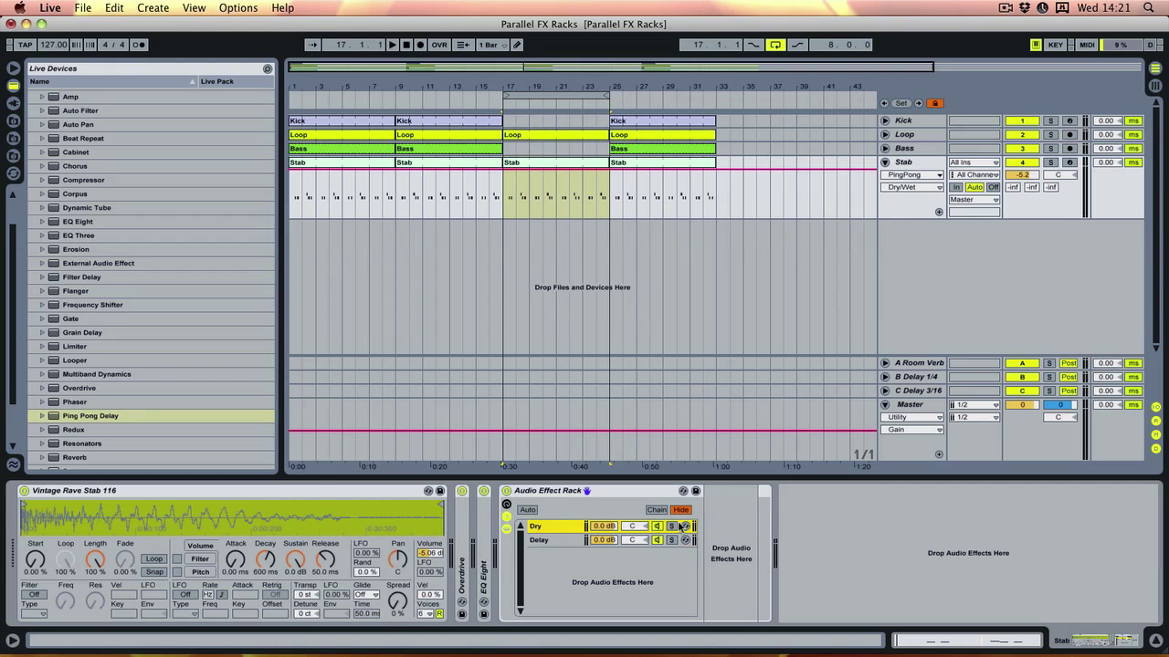
Audition the Dry chain in solo from bar 17, solo the Stab track, and turn off the Dry chain's solo
key("space")
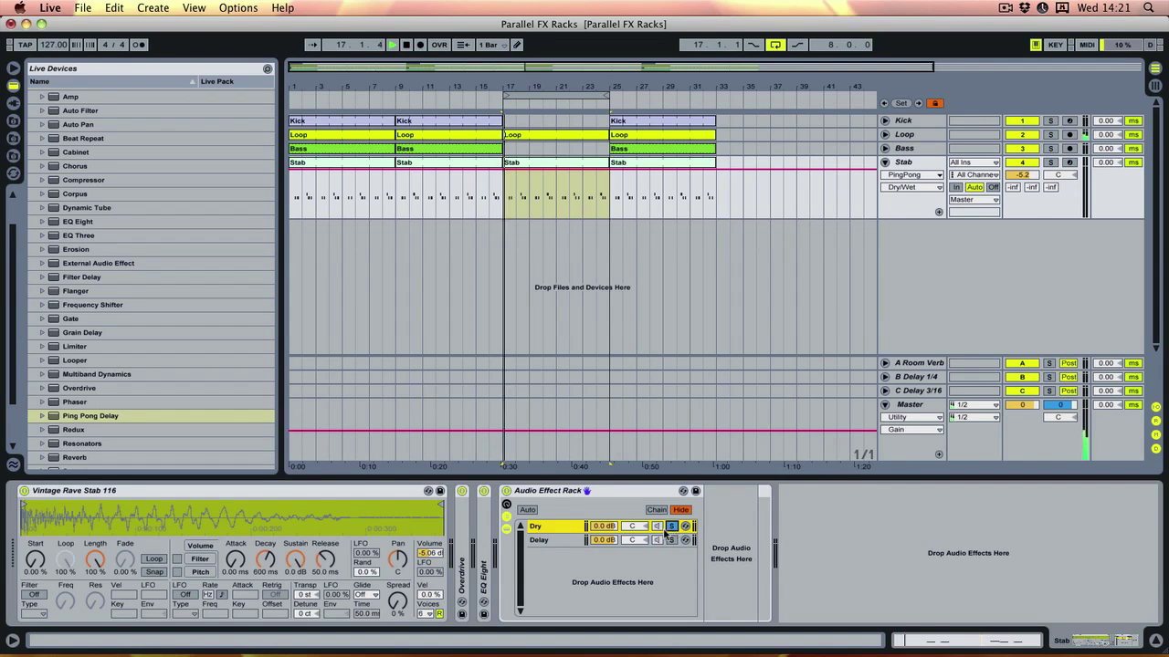
left_click(1050, 162)
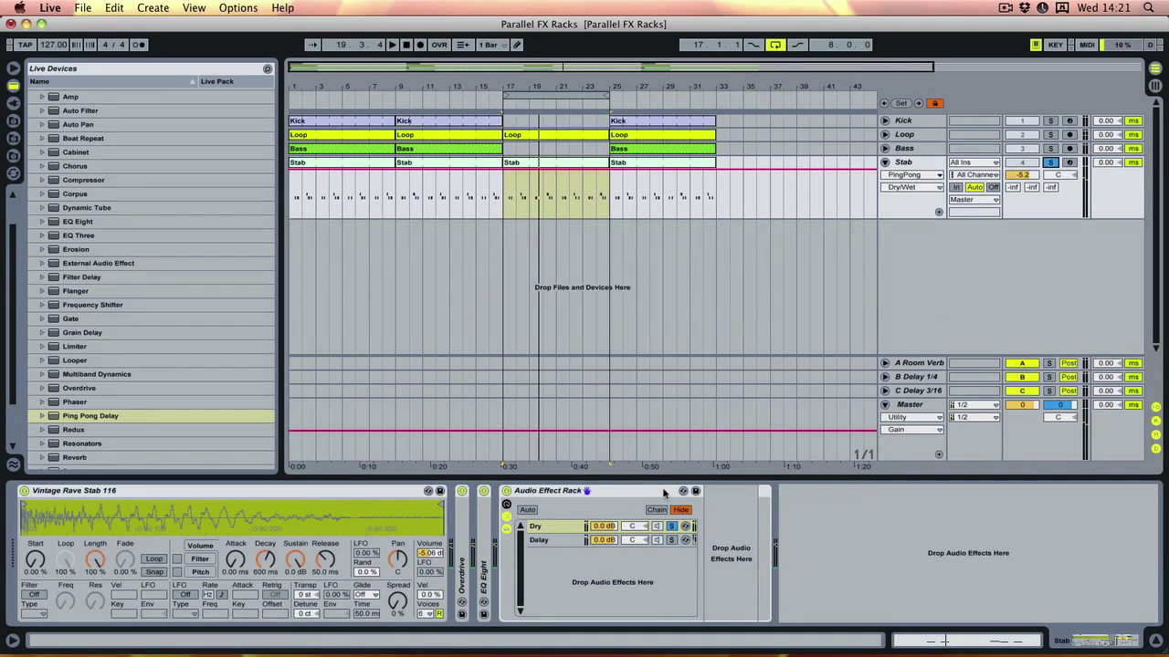
left_click(673, 527)
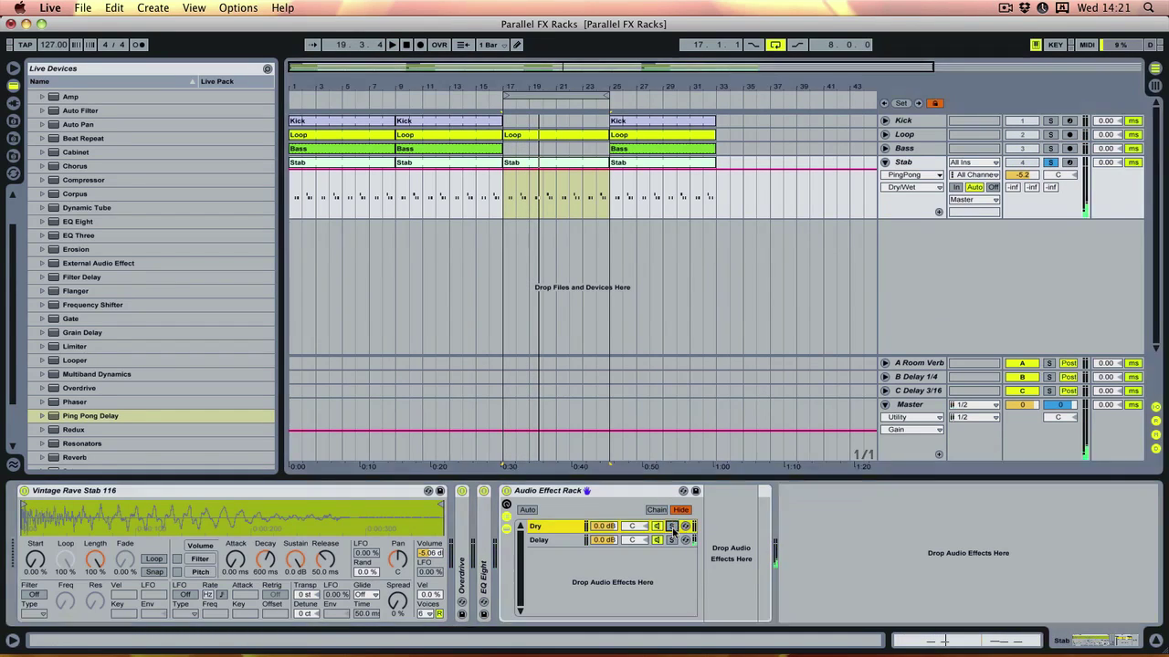
Audition the Delay chain in solo from bar 17, and compare it with both chains playing together
left_click(672, 541)
key("space")
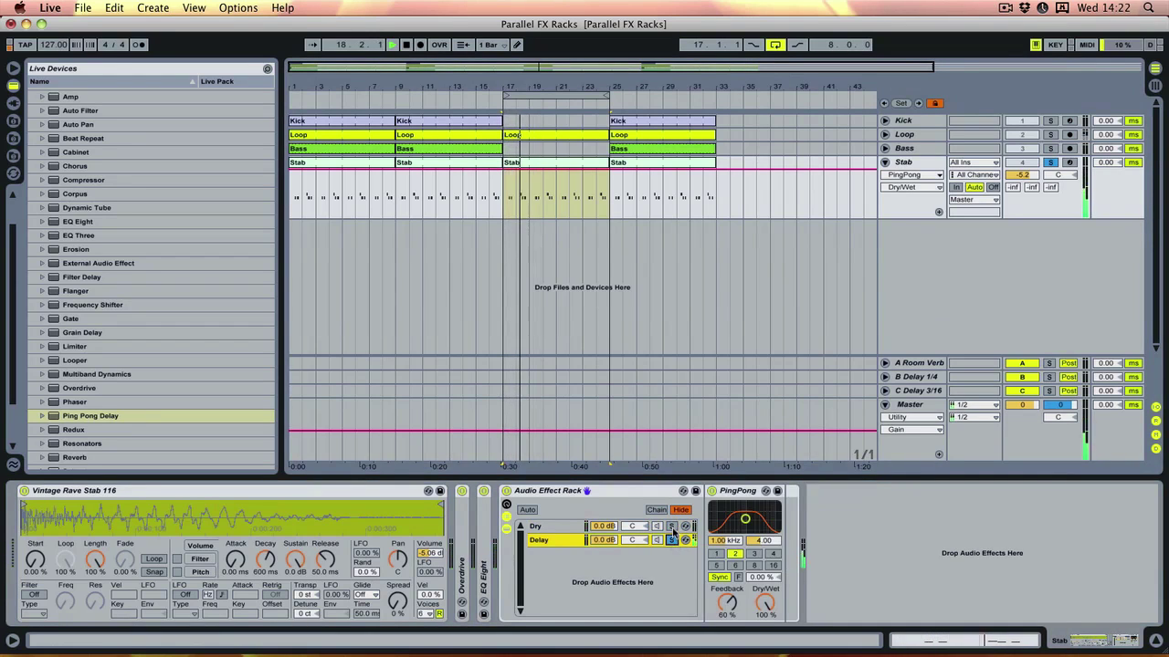
key("space")
key("space")
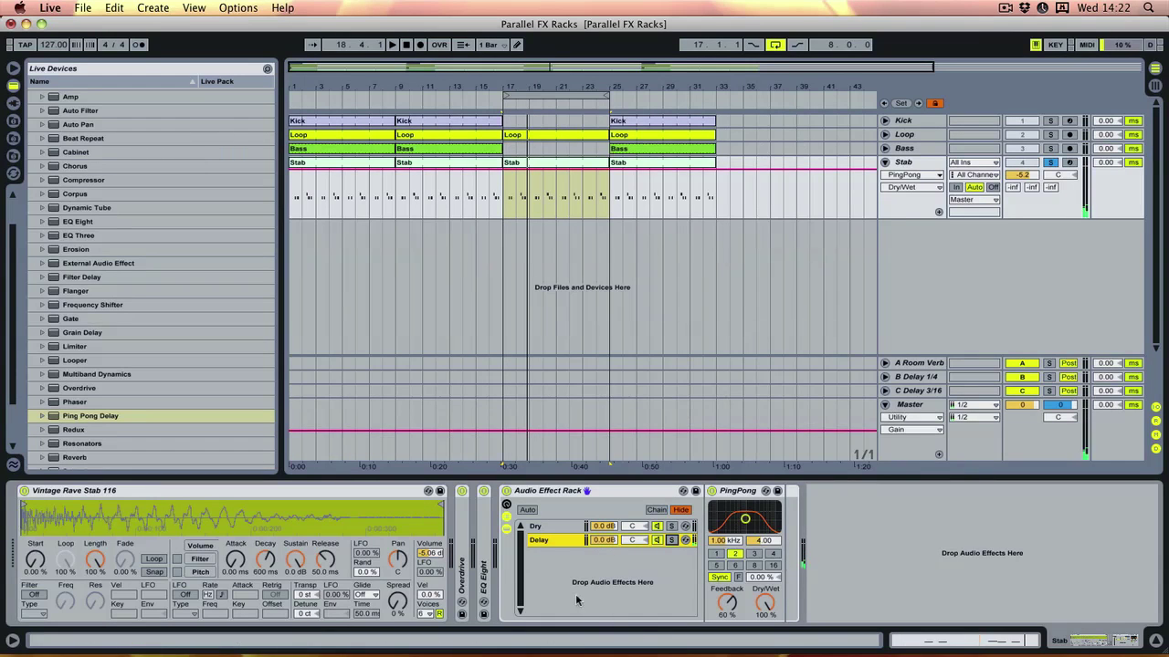
Automate the Delay chain's volume to rise from -inf dB at bar 17 to 0 dB at bar 25, dropping straight back to -inf dB
left_click(604, 542)
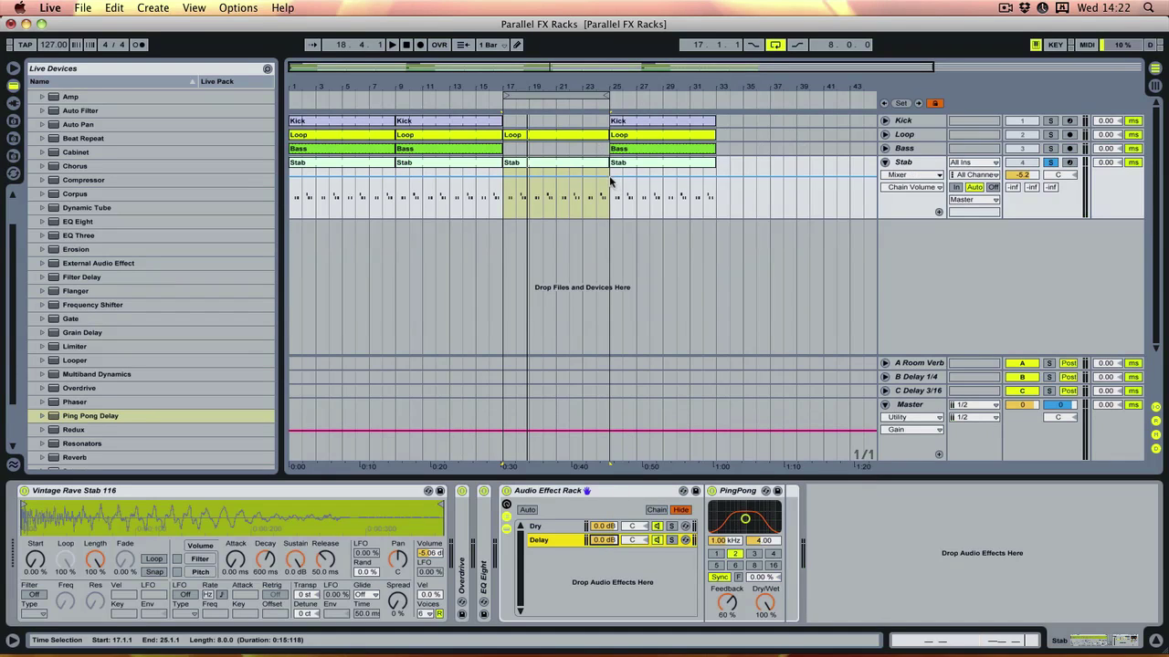
left_click(610, 176)
left_click_drag(503, 176, 506, 217)
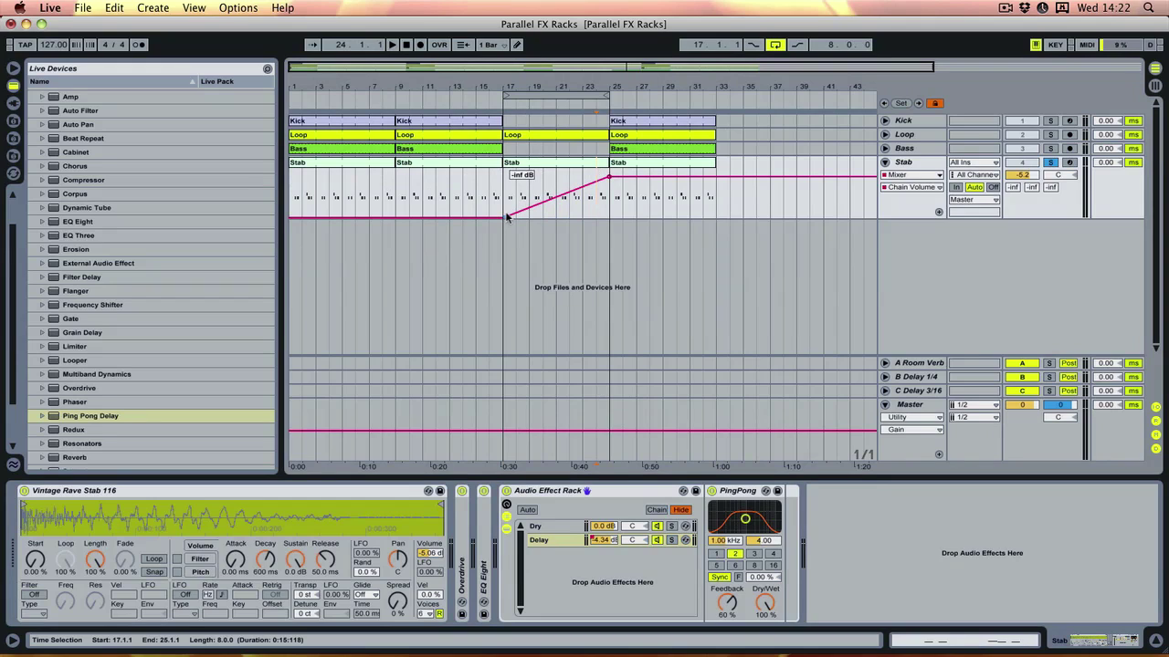
left_click_drag(621, 177, 621, 218)
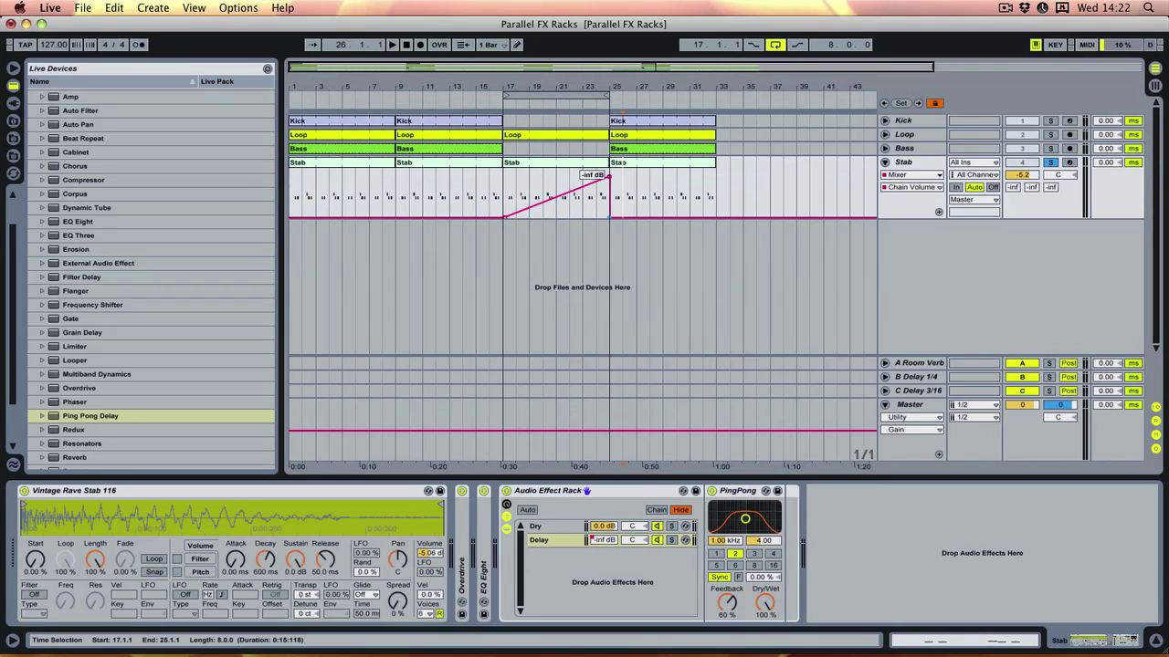
Turn off arrangement looping and play from bar 17 past bar 25 to hear the Delay chain's volume automation
left_click(504, 205)
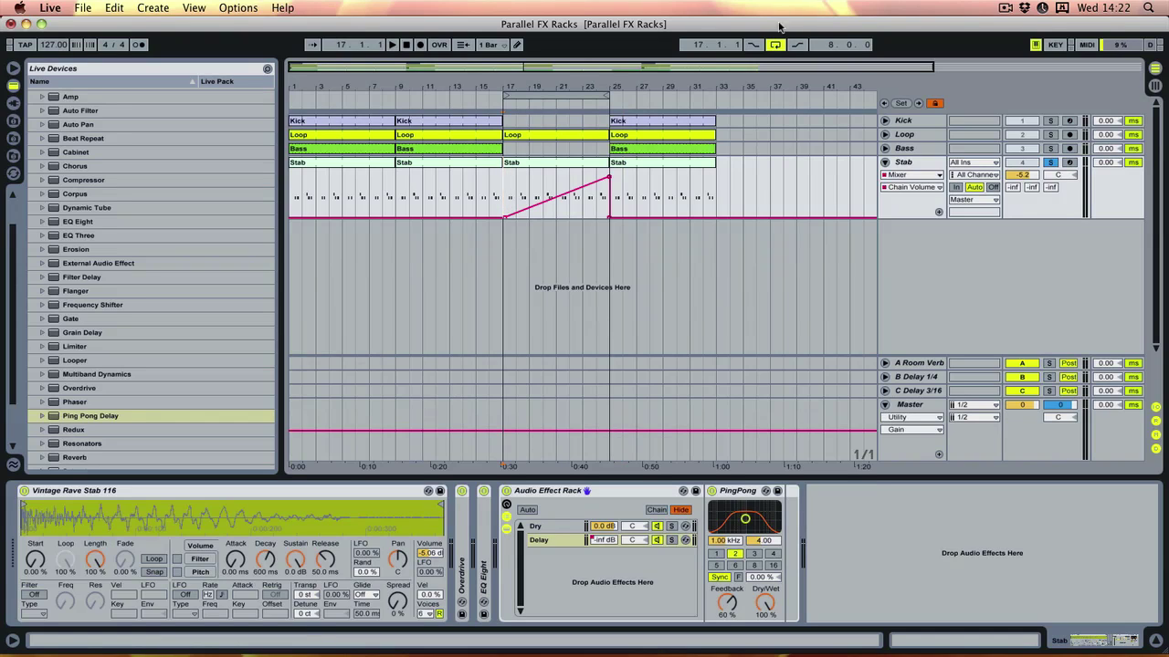
key("space")
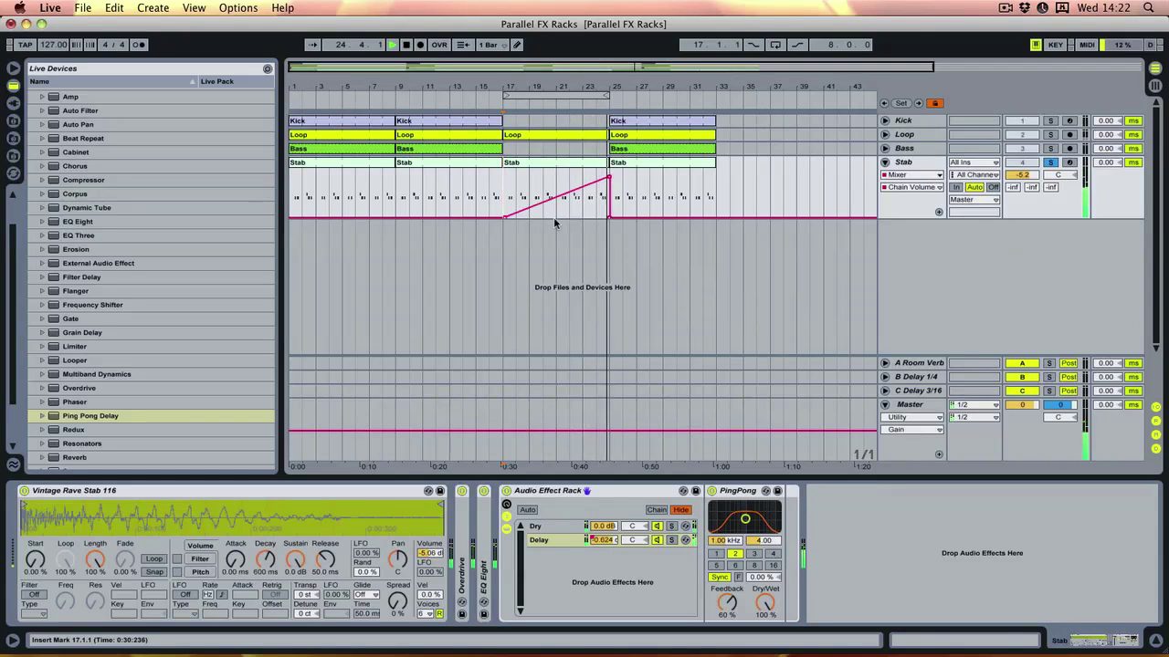
key("space")
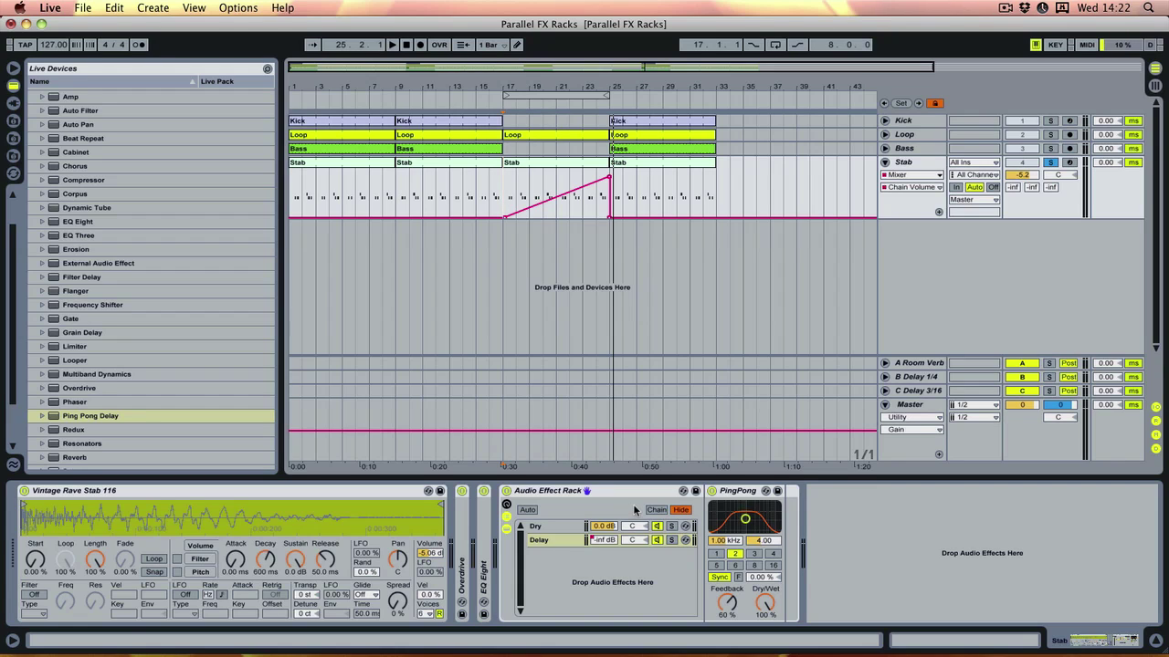
Add a Reverb after the Ping Pong Delay in the Delay chain and set its Dry/Wet to 40%
left_click(737, 500)
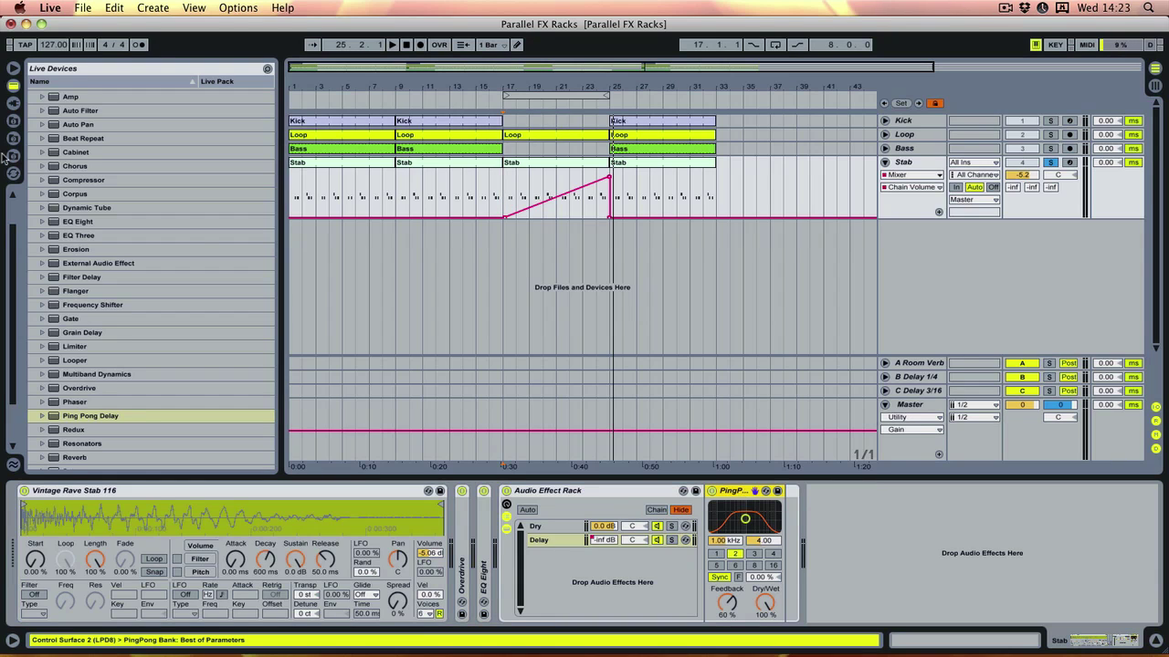
left_click(116, 413)
scroll(116, 413, "down", 1)
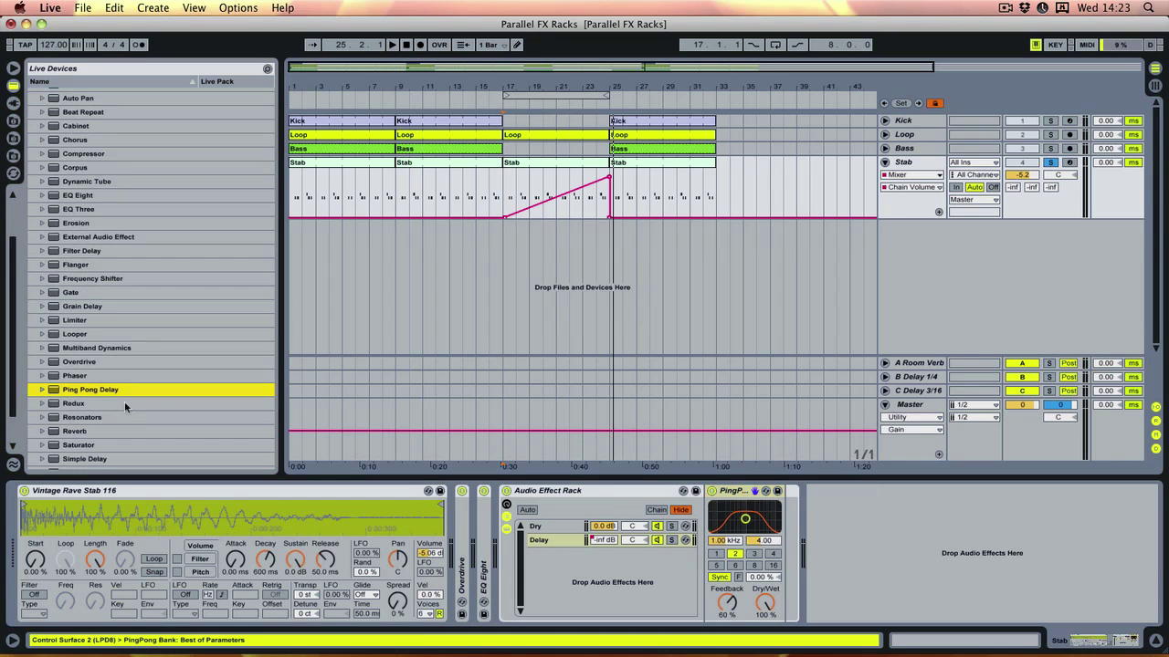
left_click_drag(70, 436, 775, 542)
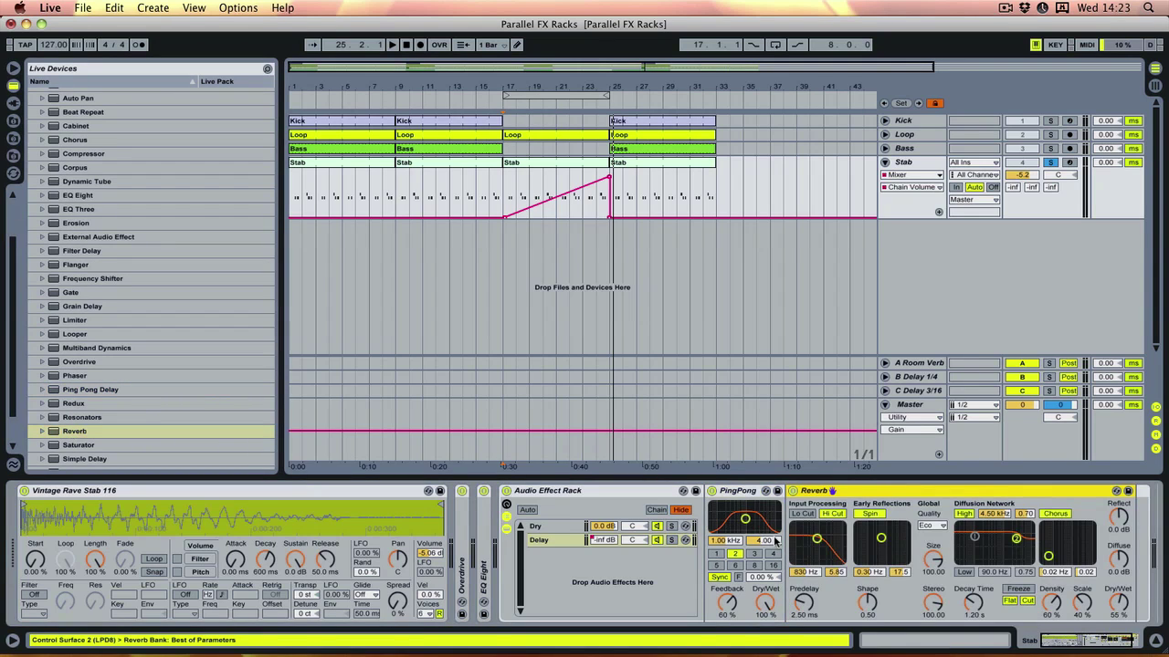
left_click_drag(1121, 605, 1121, 619)
Loop bars 23 to 25 and, during playback, set the Reverb's Hi Cut to 11.5 kHz, Decay Time to 3.16 s and Dry/Wet to 45%
key("space")
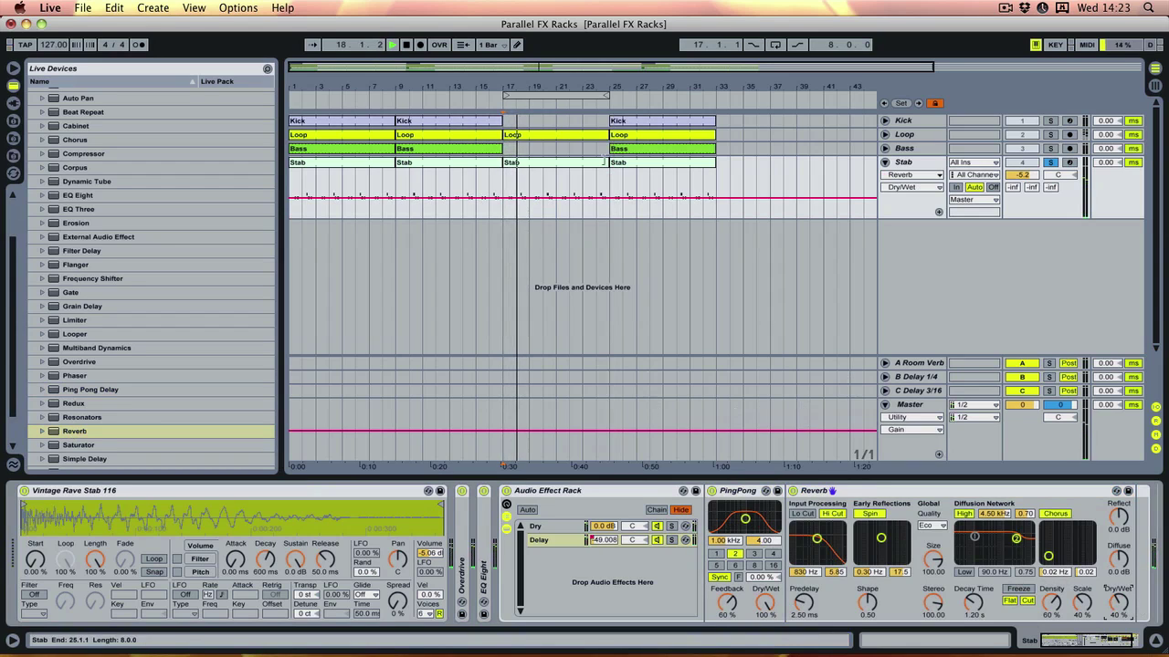
left_click_drag(581, 208, 597, 209)
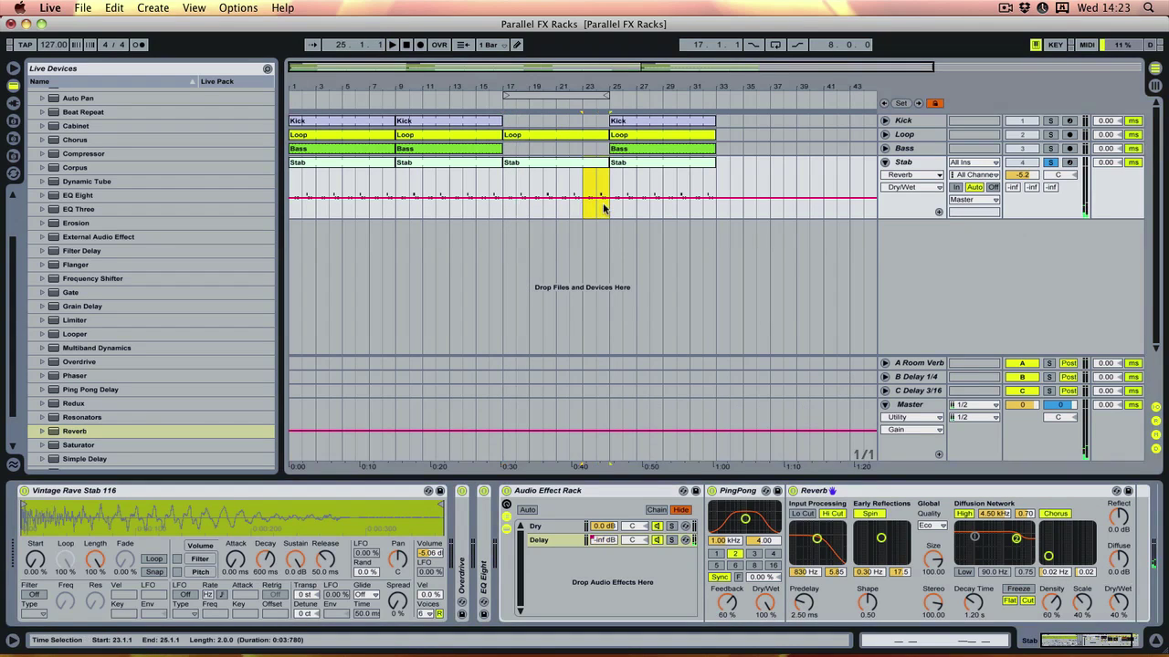
key("super+l")
key("space")
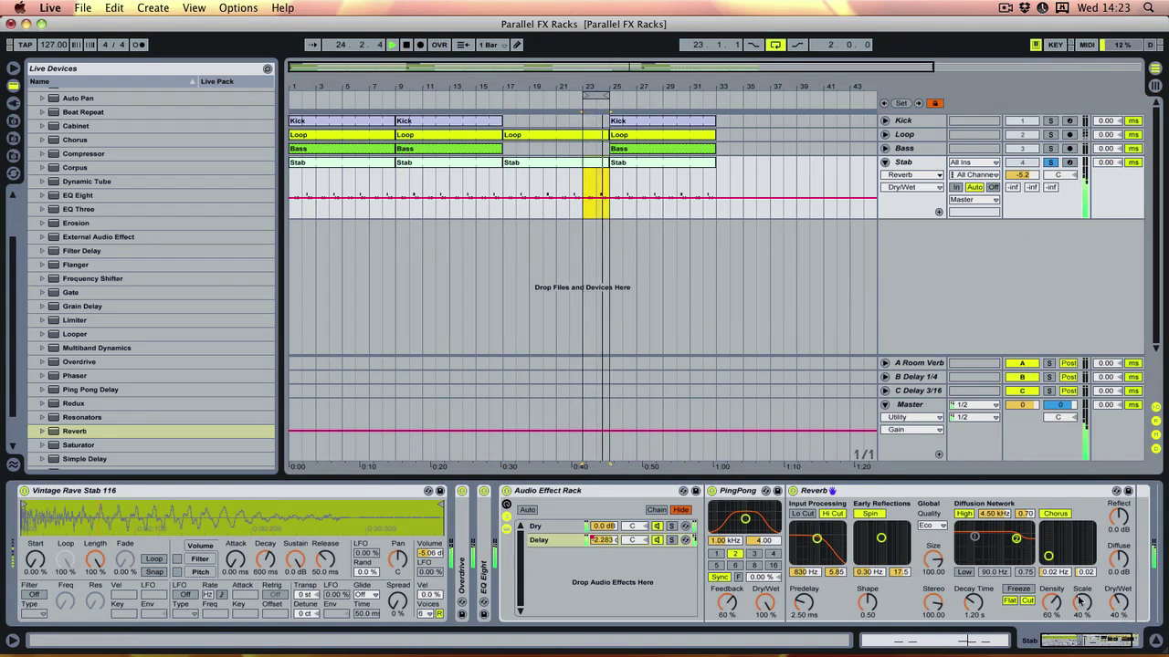
left_click_drag(821, 552, 824, 534)
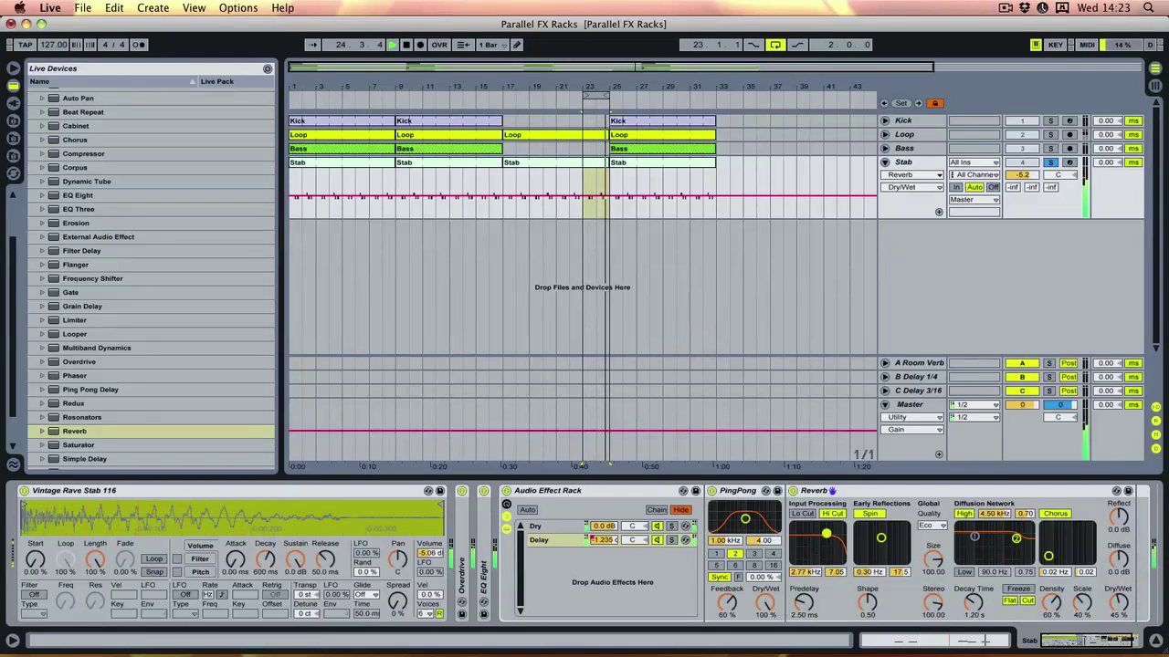
left_click_drag(973, 603, 974, 585)
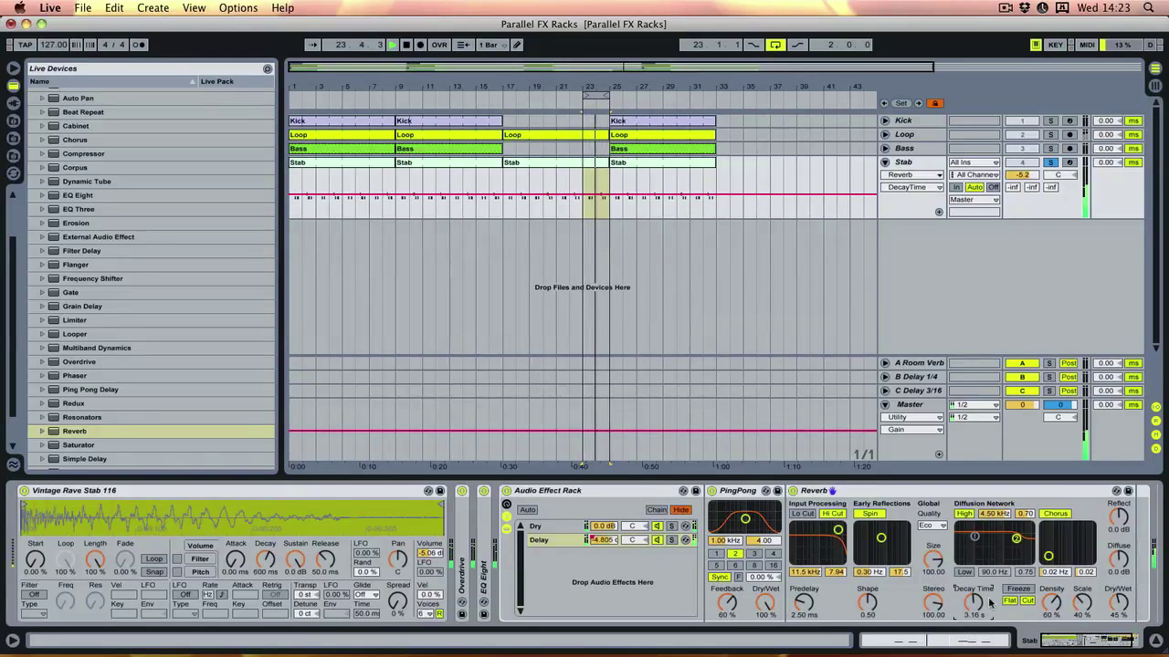
Extend the loop to bars 17 to 25, play it to hear the delay and reverb build, and turn looping off
left_click_drag(589, 95, 507, 95)
key("space")
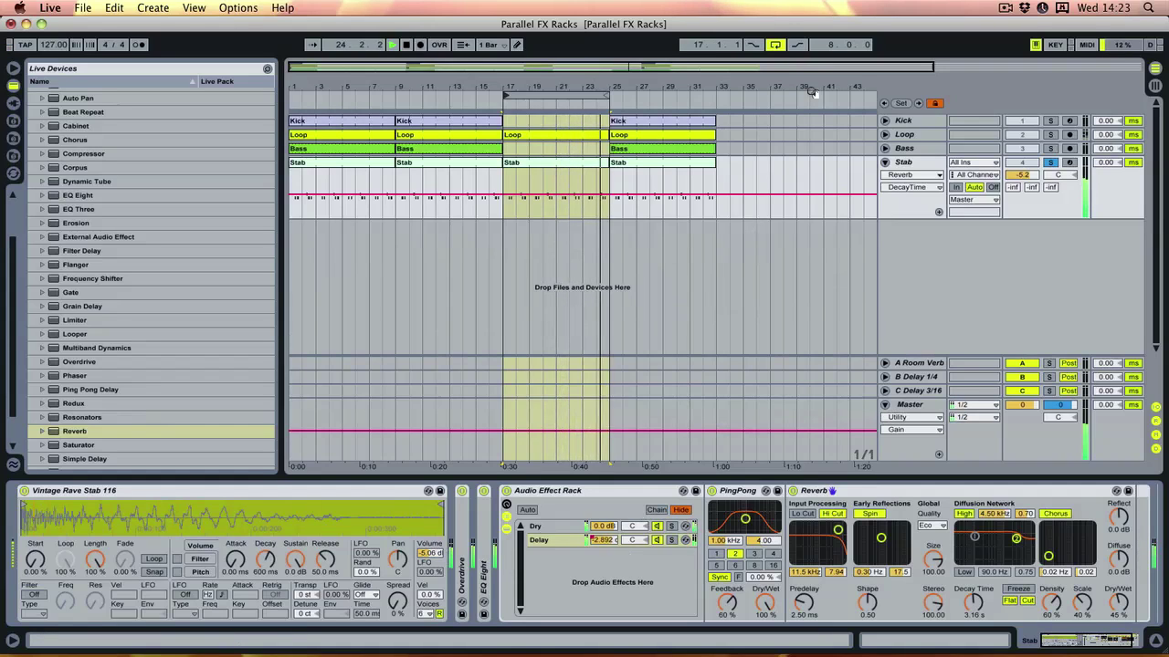
key("space")
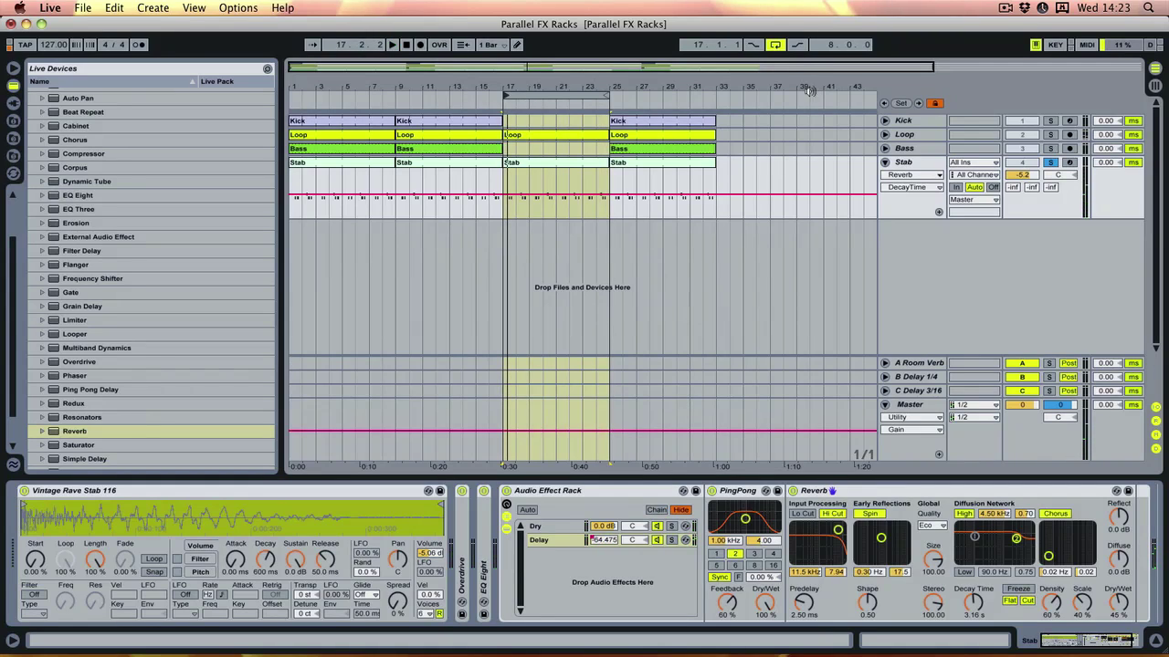
left_click(778, 47)
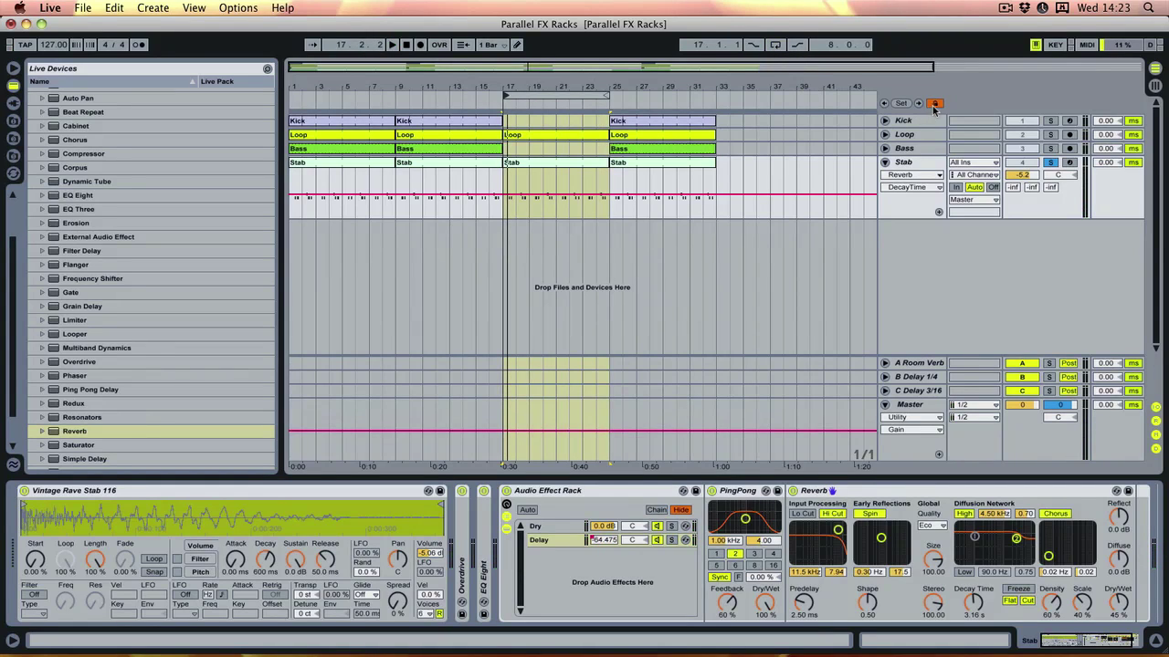
Turn off the Stab track's solo and play the full arrangement from bar 22 past the end of the breakdown
left_click(1053, 162)
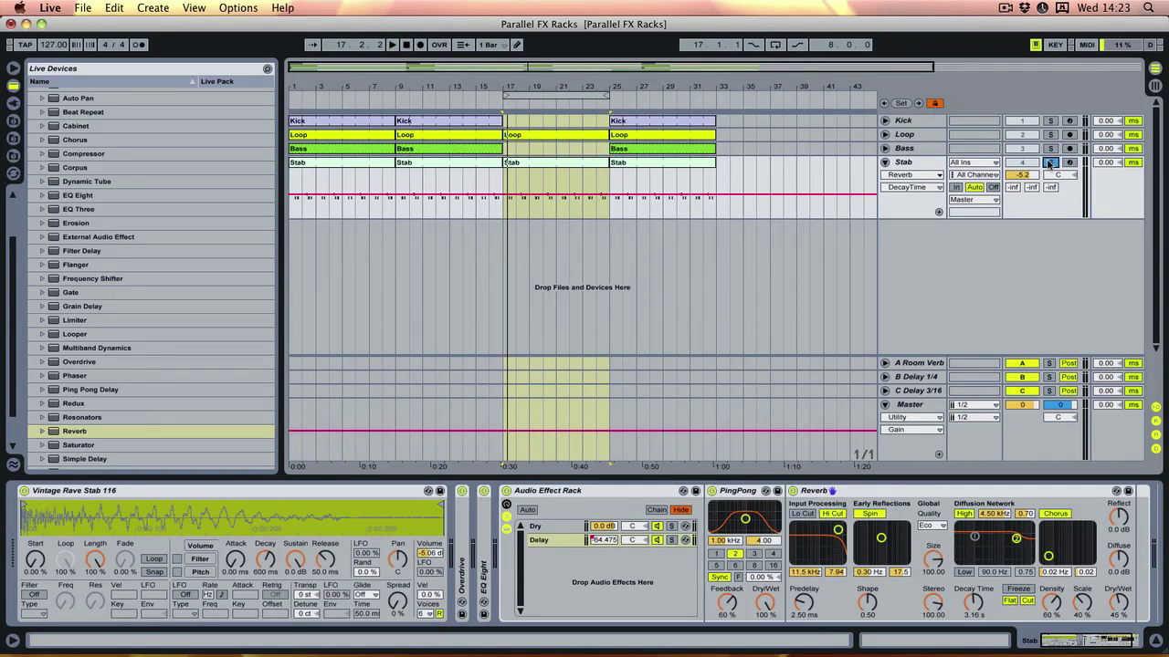
left_click(568, 187)
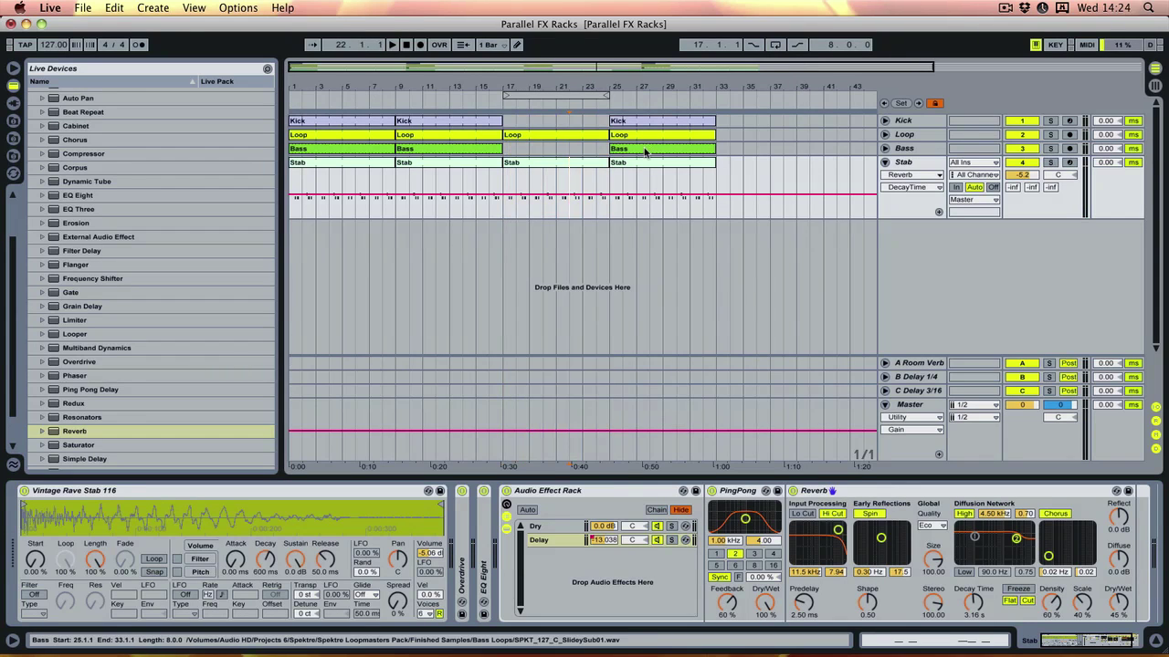
key("space")
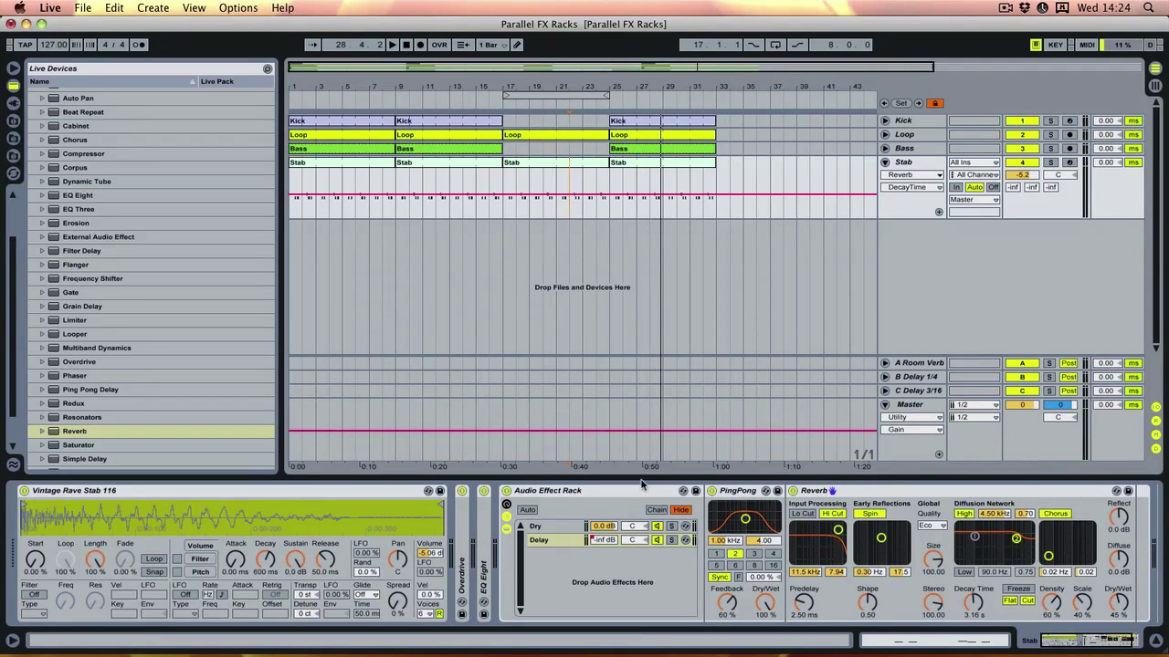
Create a third chain in the Audio Effect Rack and load the Cathedral hall reverb preset into it
right_click(564, 551)
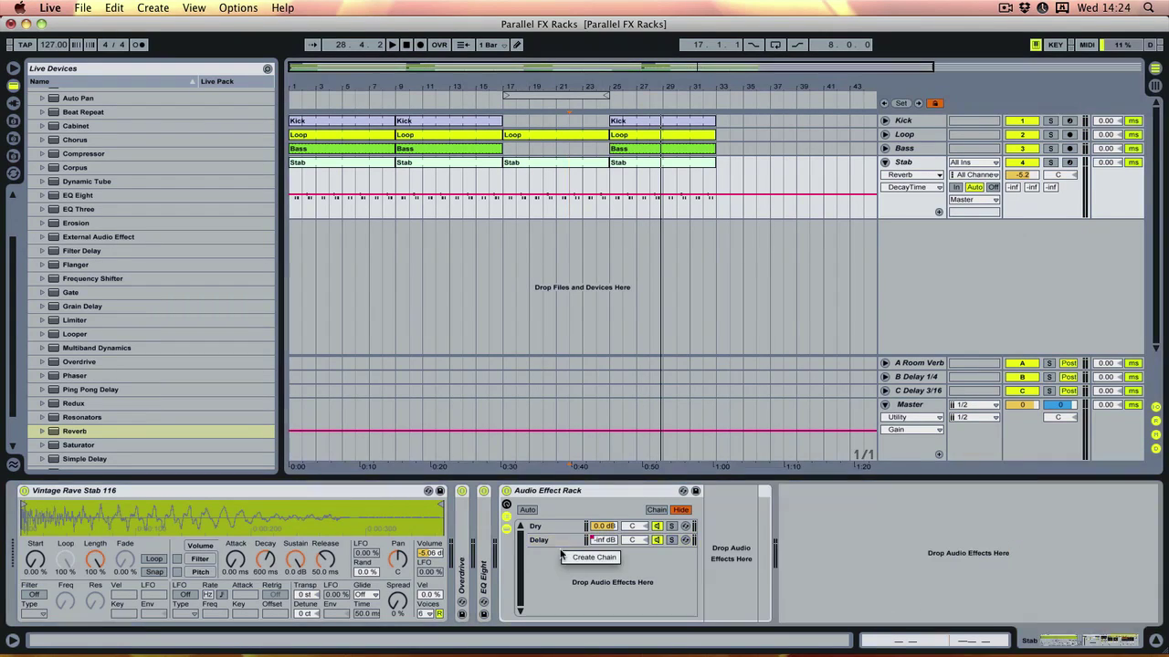
left_click(598, 555)
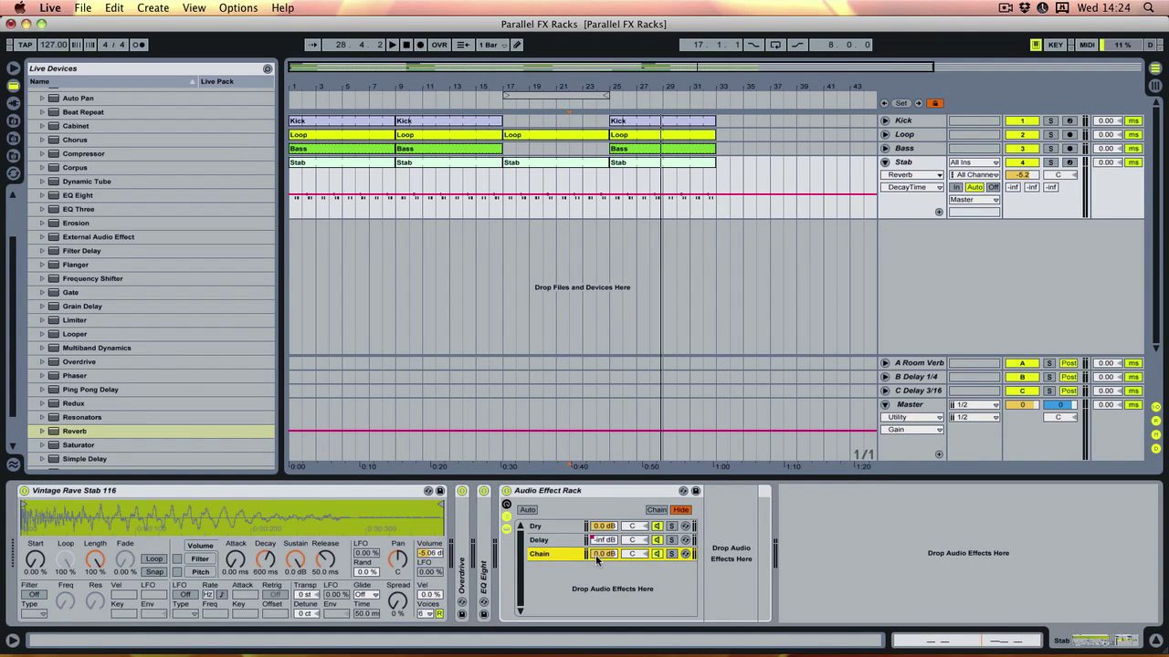
left_click(42, 434)
left_click(51, 303)
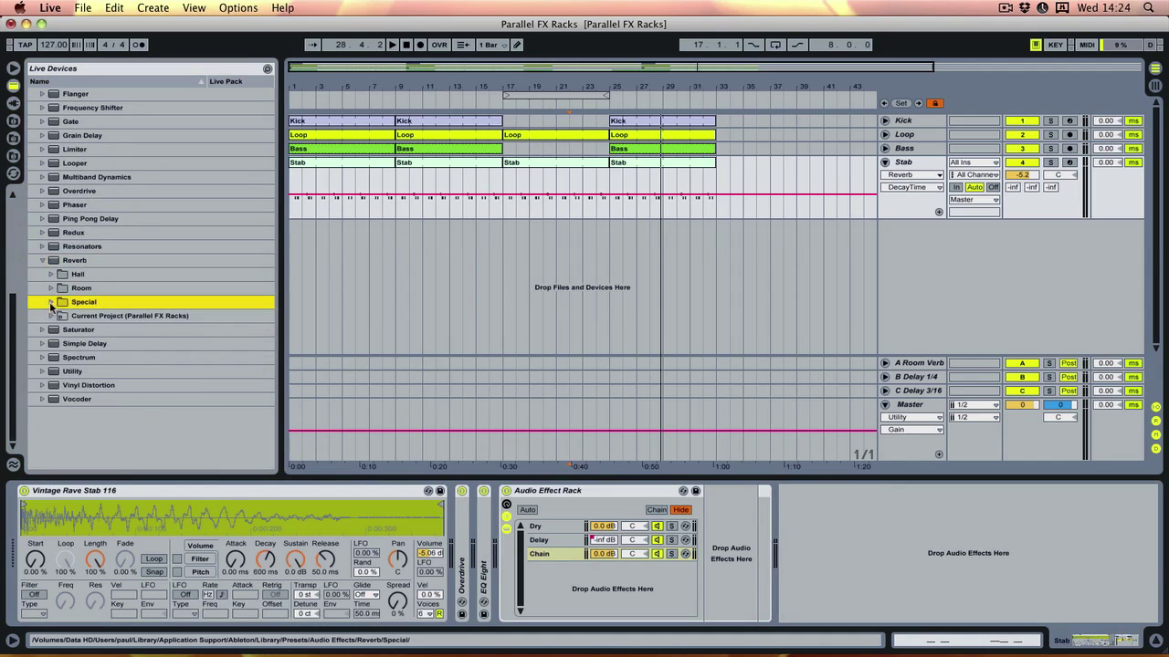
left_click(51, 275)
left_click_drag(96, 302, 722, 589)
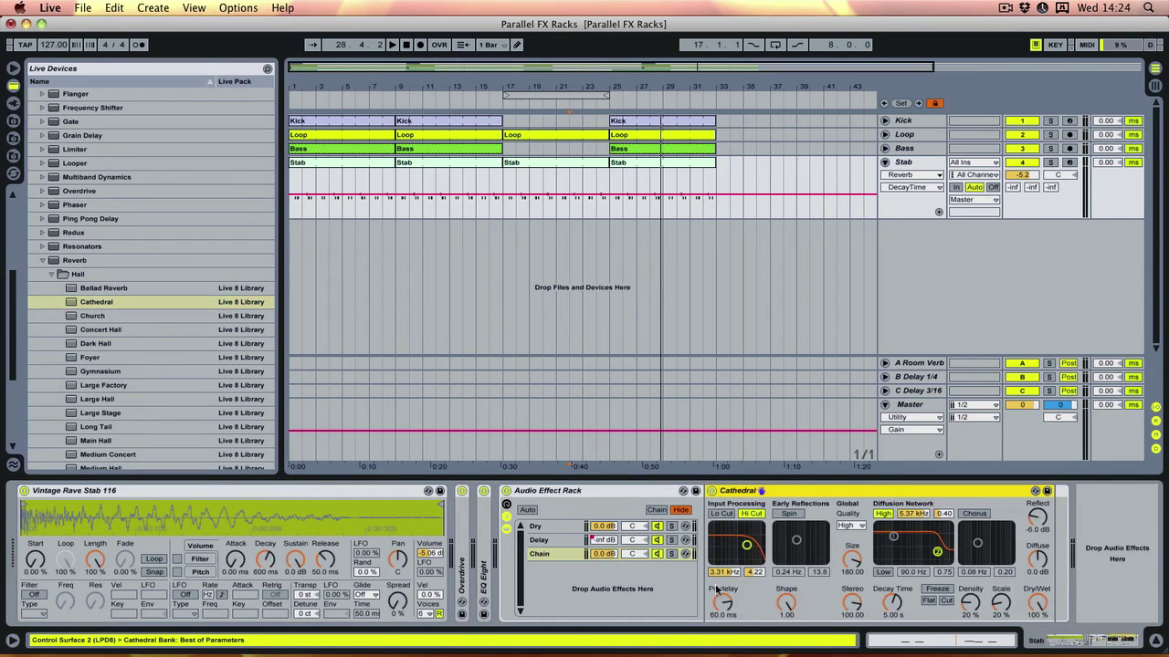
Play bars 9 to 13 in a loop with the Stab track soloed, and lower the Cathedral chain's volume to -28.0 dB
left_click_drag(413, 210, 449, 210)
left_click(398, 210, "shift")
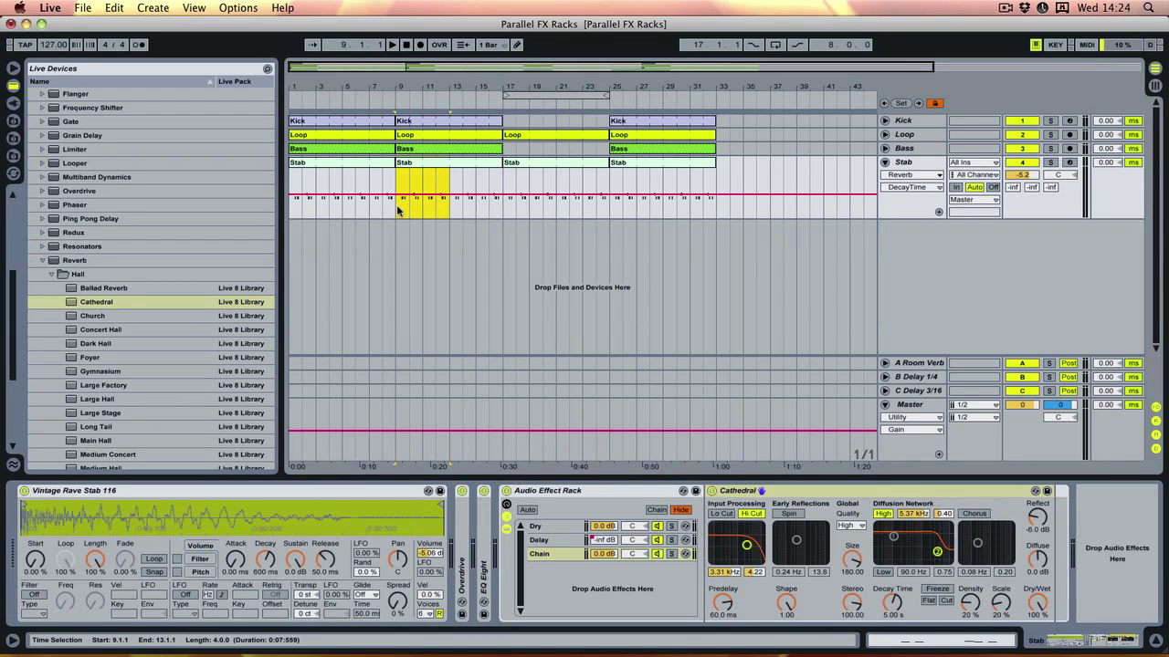
key("super+l")
key("space")
left_click(1050, 162)
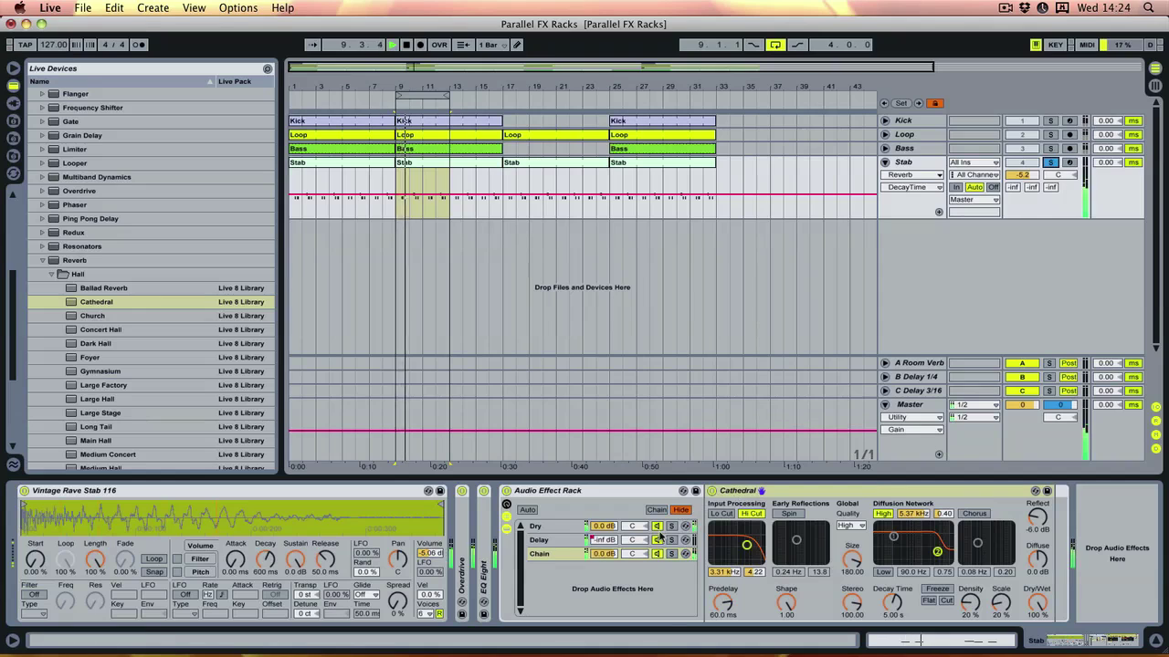
left_click_drag(603, 554, 567, 560)
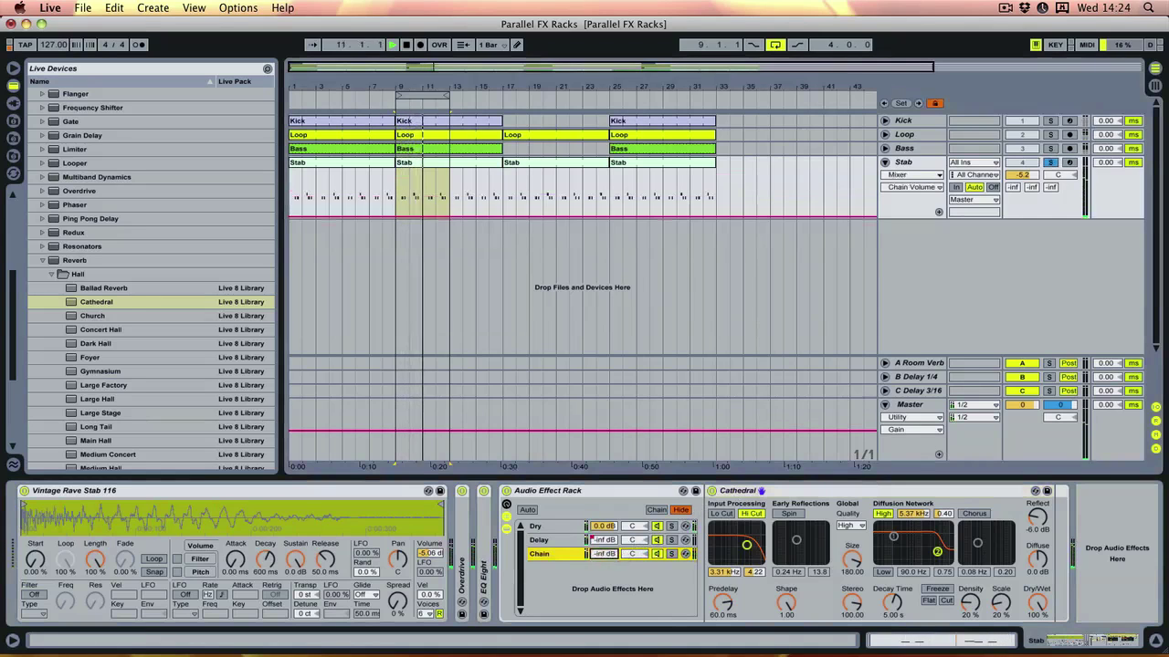
Rename the Delay chain to Delay + Verb and reselect the Cathedral chain
left_click(558, 540)
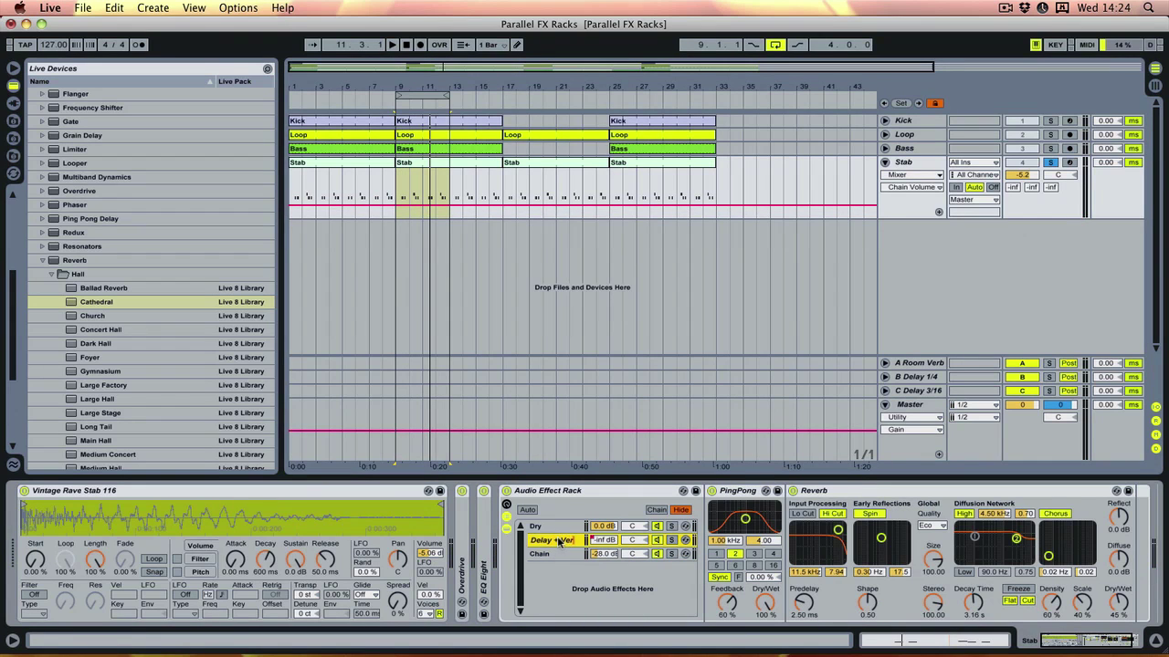
left_click(567, 556)
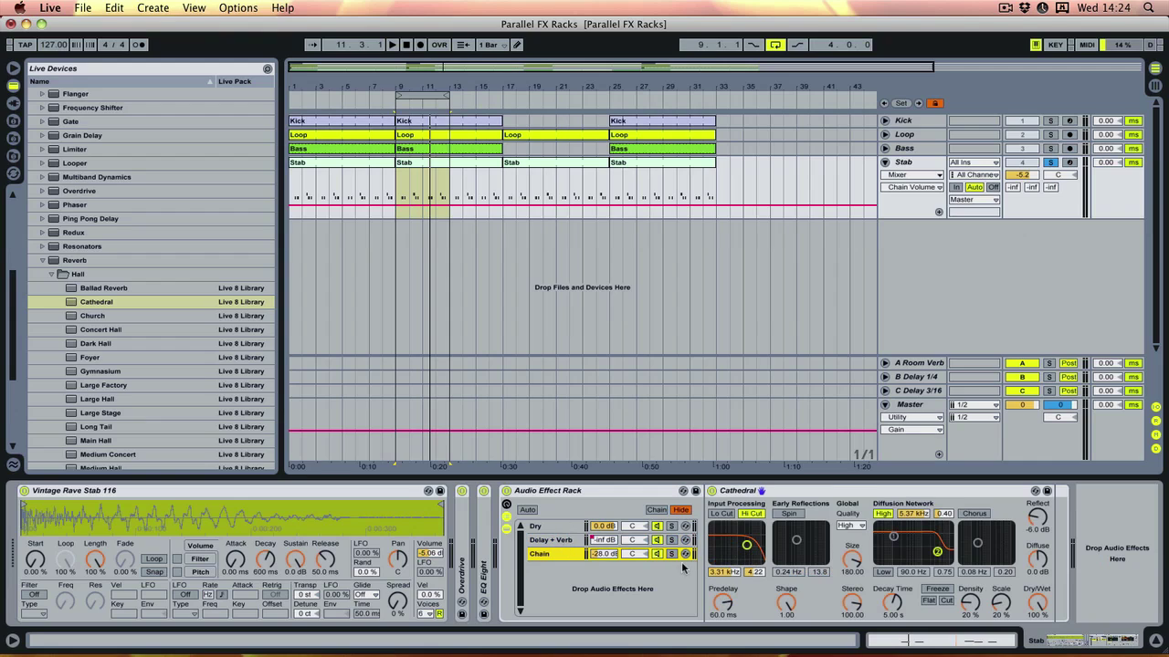
Raise the Cathedral chain's volume to -9.3 dB while the looped section plays
left_click(1039, 606)
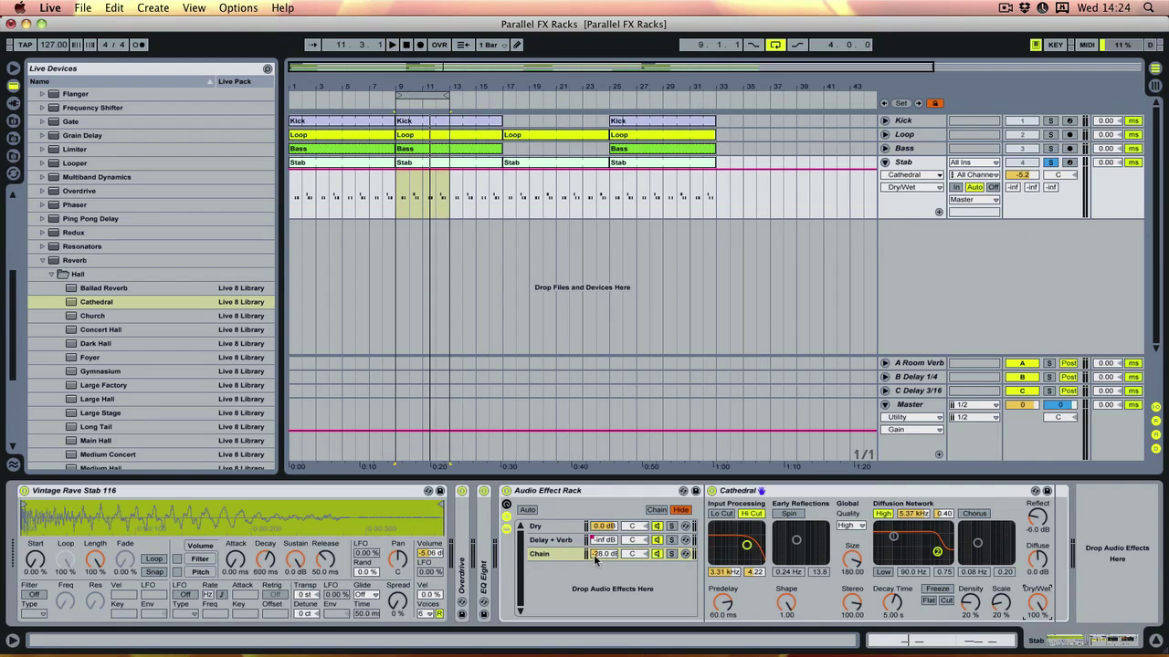
left_click(605, 554)
key("space")
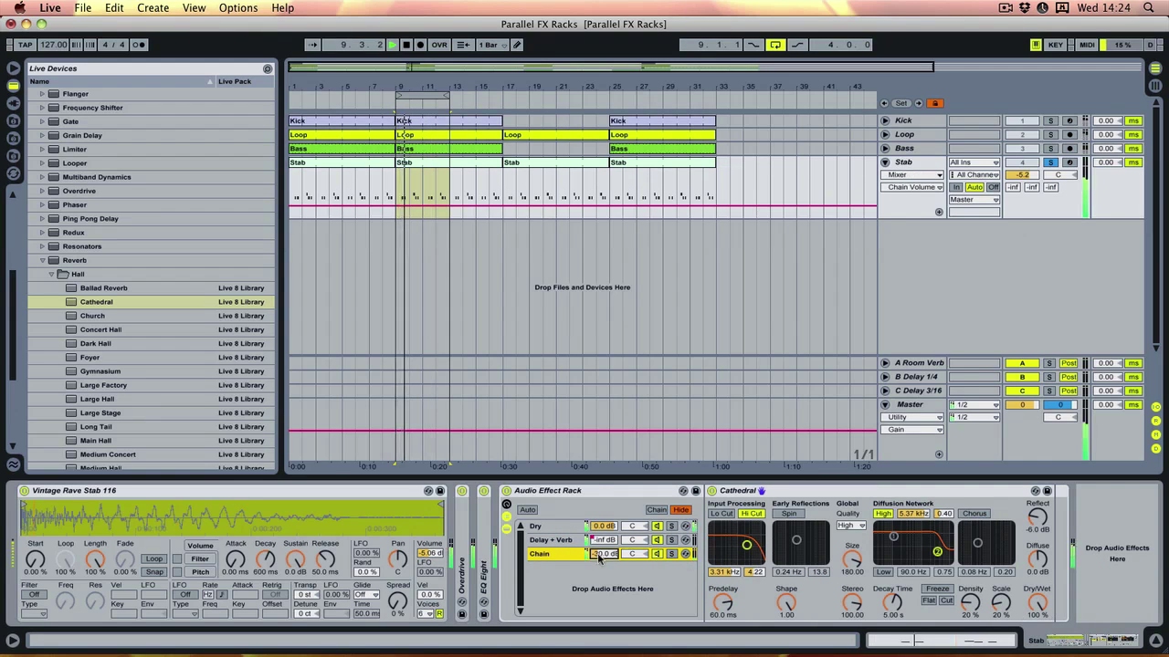
left_click_drag(605, 555, 605, 538)
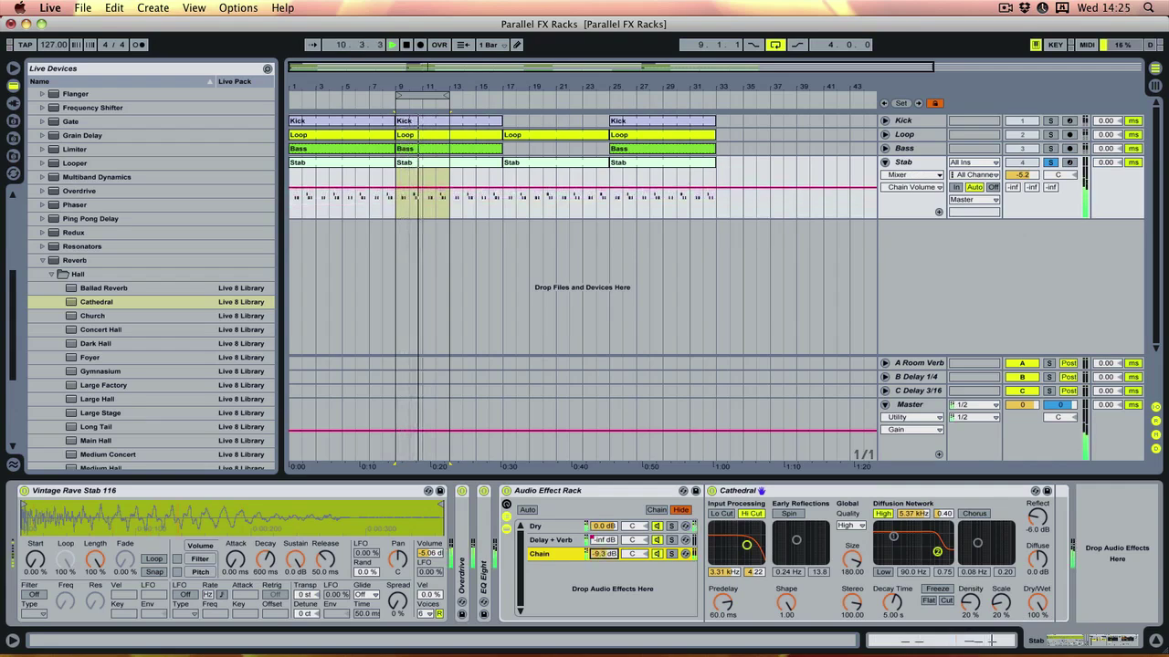
Switch the Cathedral reverb's input filter from Hi Cut to Lo Cut at about 249 Hz and resume playback
left_click_drag(746, 547, 760, 544)
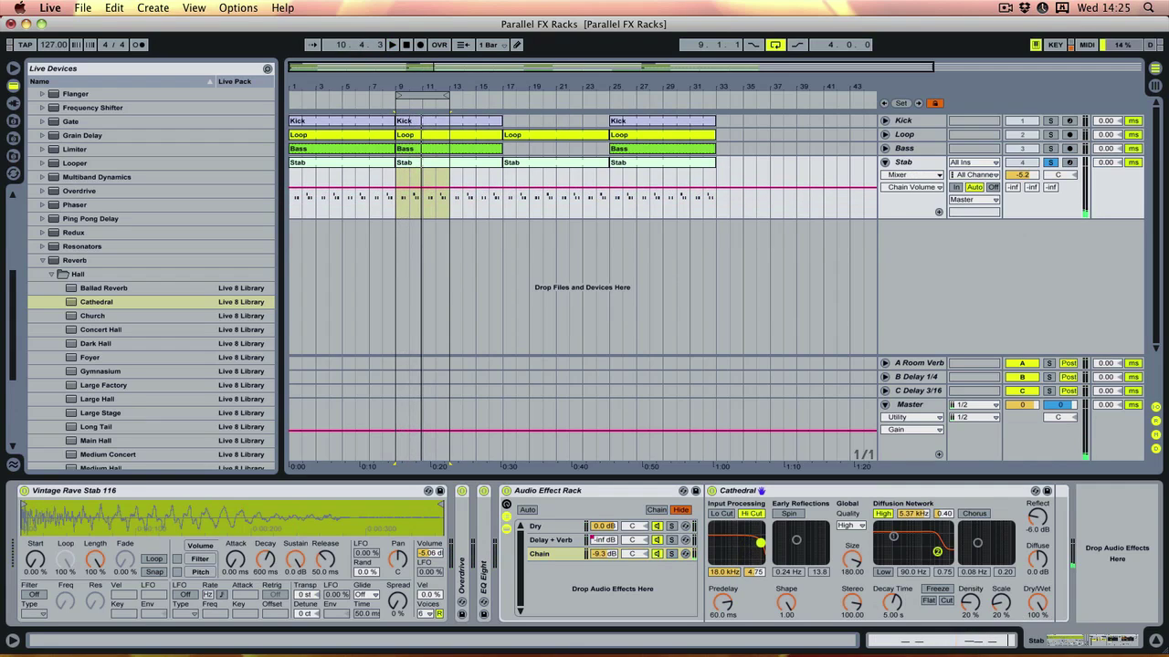
left_click(755, 514)
left_click(729, 514)
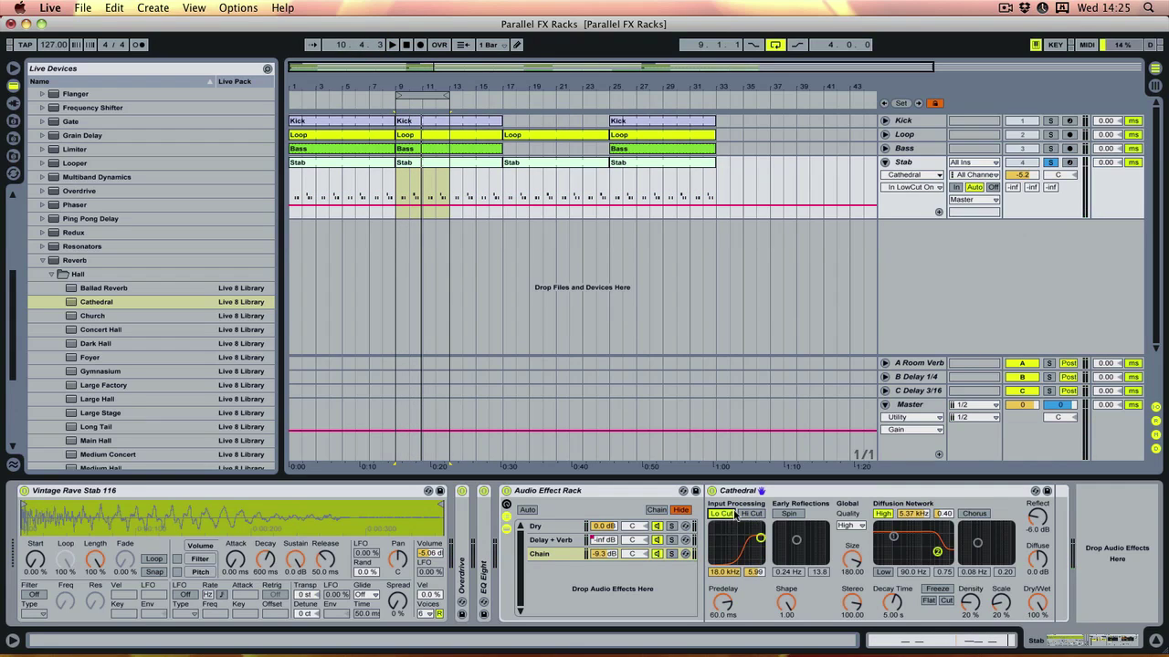
left_click_drag(757, 537, 725, 541)
key("space")
Set Cathedral's Decay Time to 12.3 s and Diffusion Network high filter to 12.2 kHz, and raise the chain's volume to -6.5 dB
left_click_drag(893, 605, 891, 585)
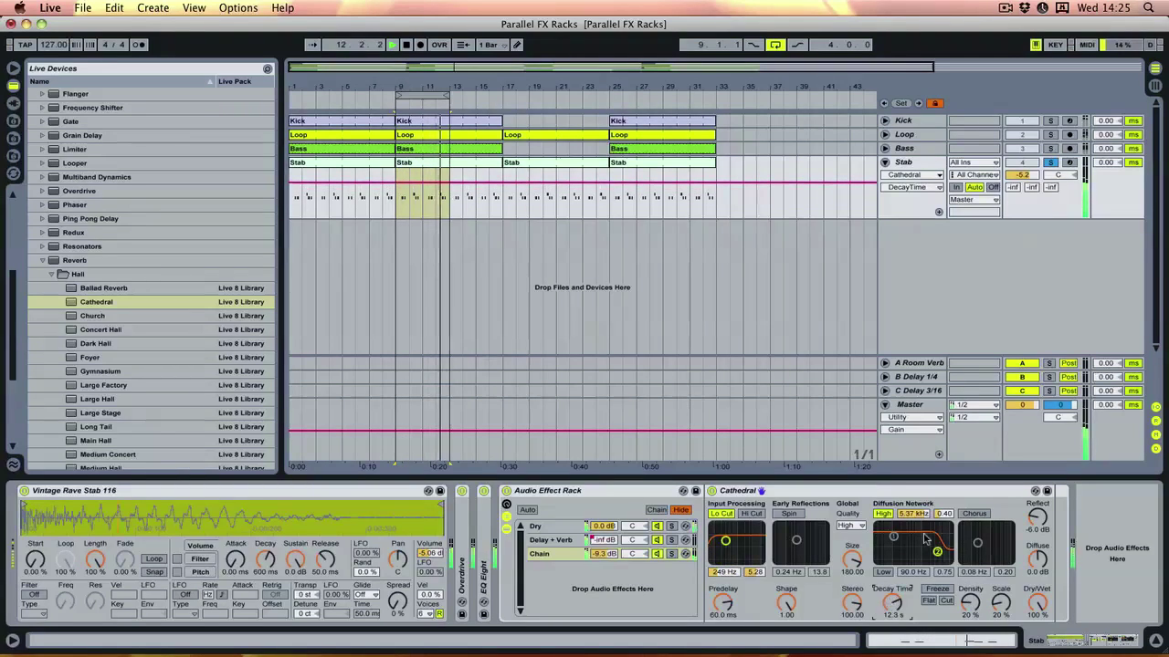
left_click_drag(939, 555, 948, 532)
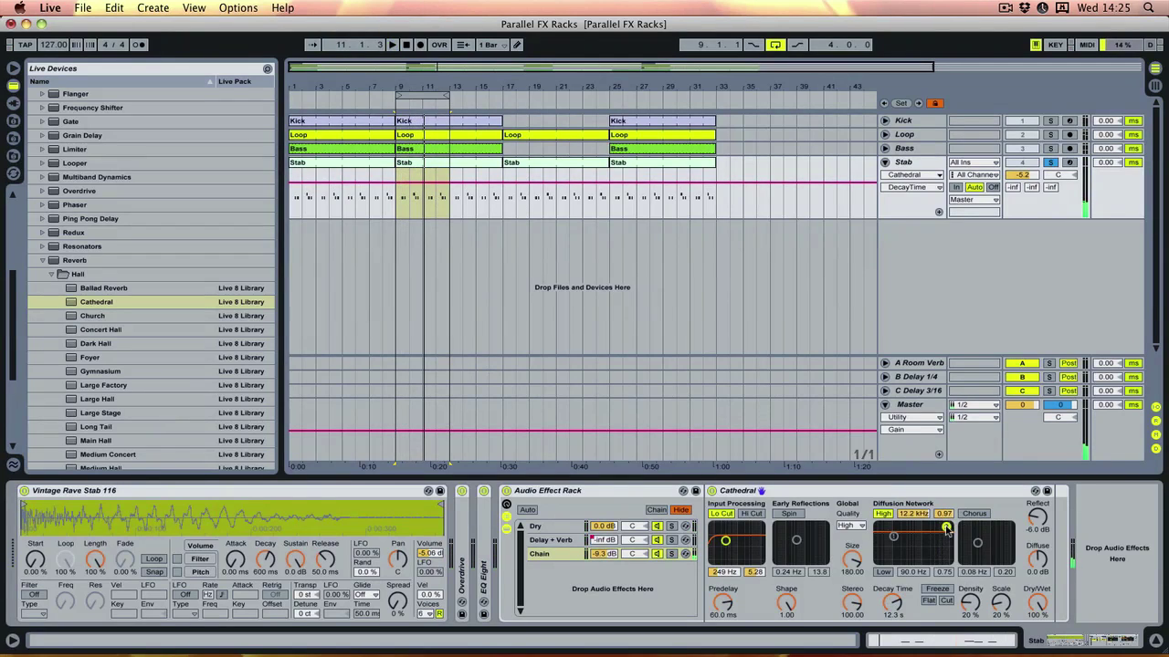
left_click_drag(615, 558, 616, 546)
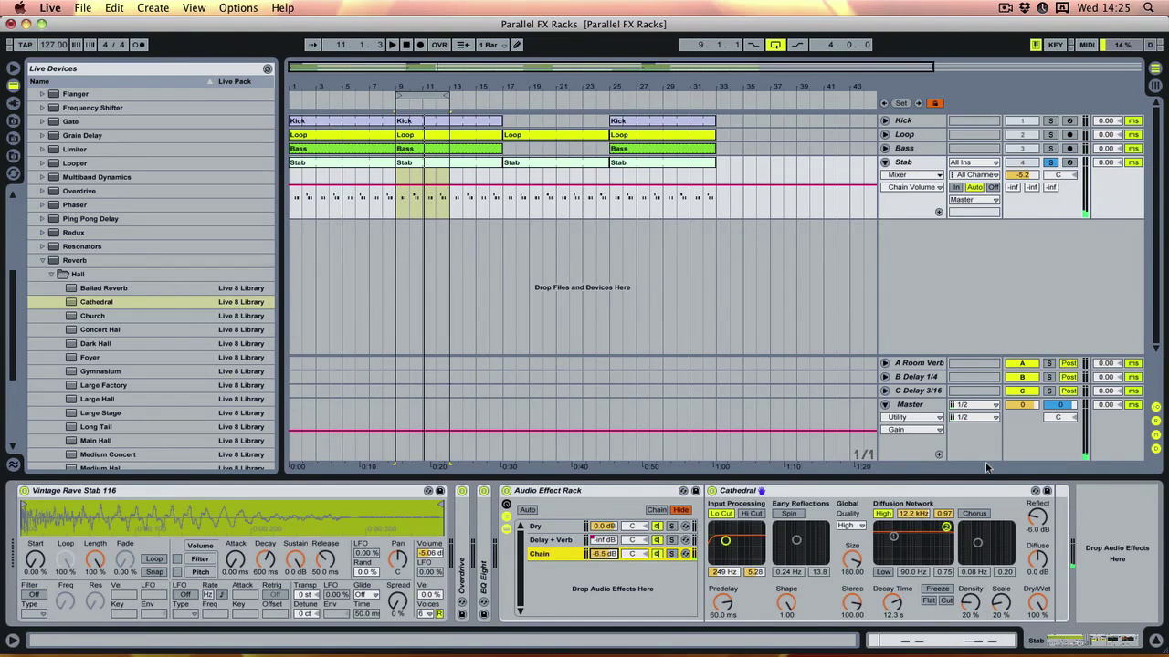
Add the Phaser preset Acoustic Cascade after the Cathedral reverb in the third chain and play the loop
left_click(42, 262)
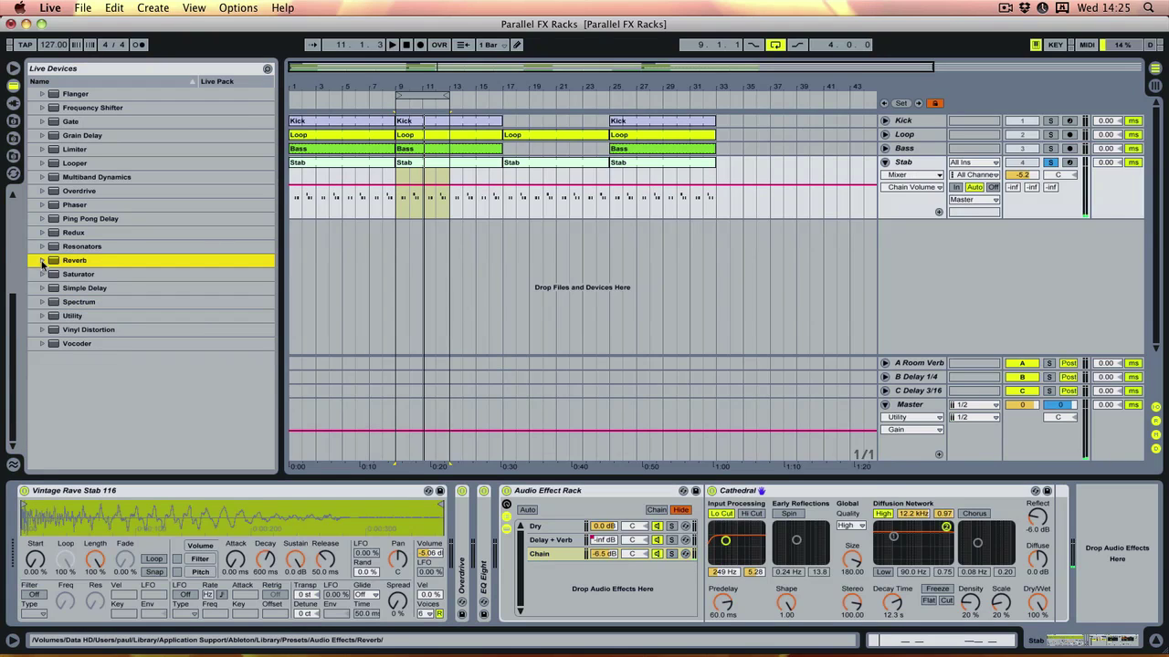
left_click(42, 205)
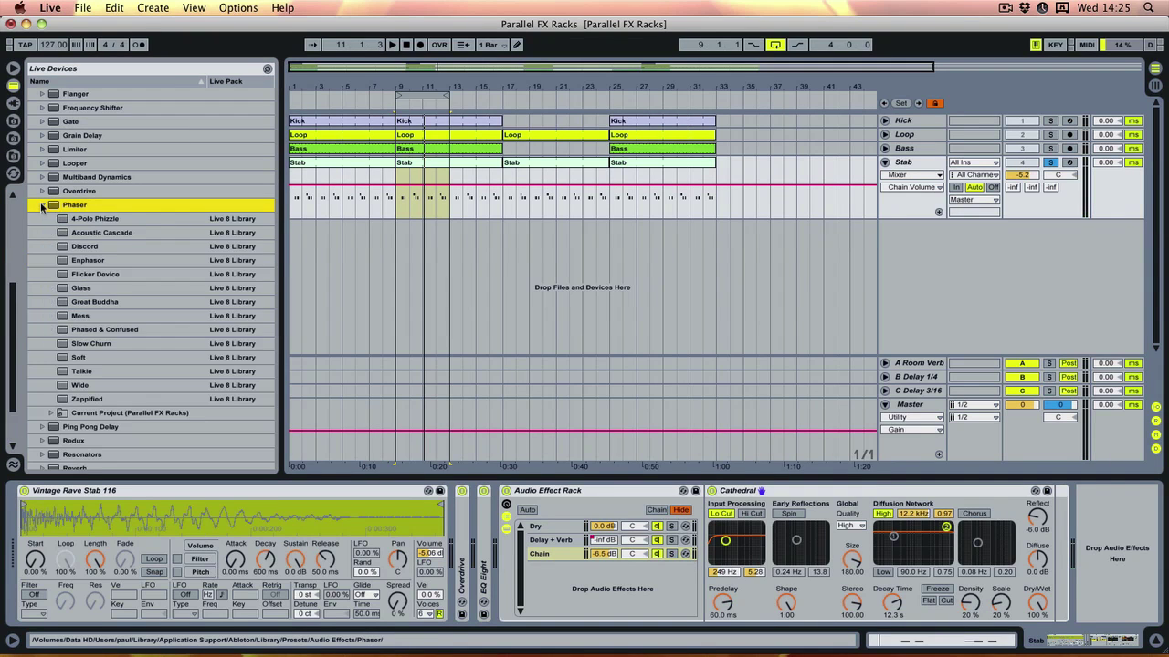
double_click(89, 236)
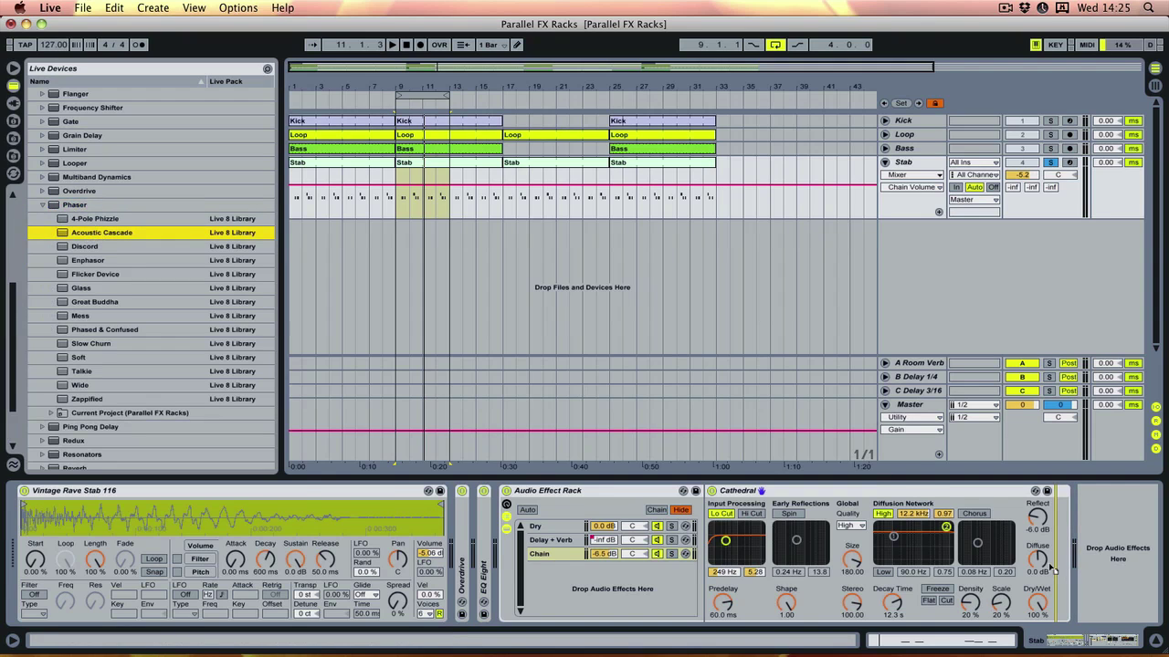
key("space")
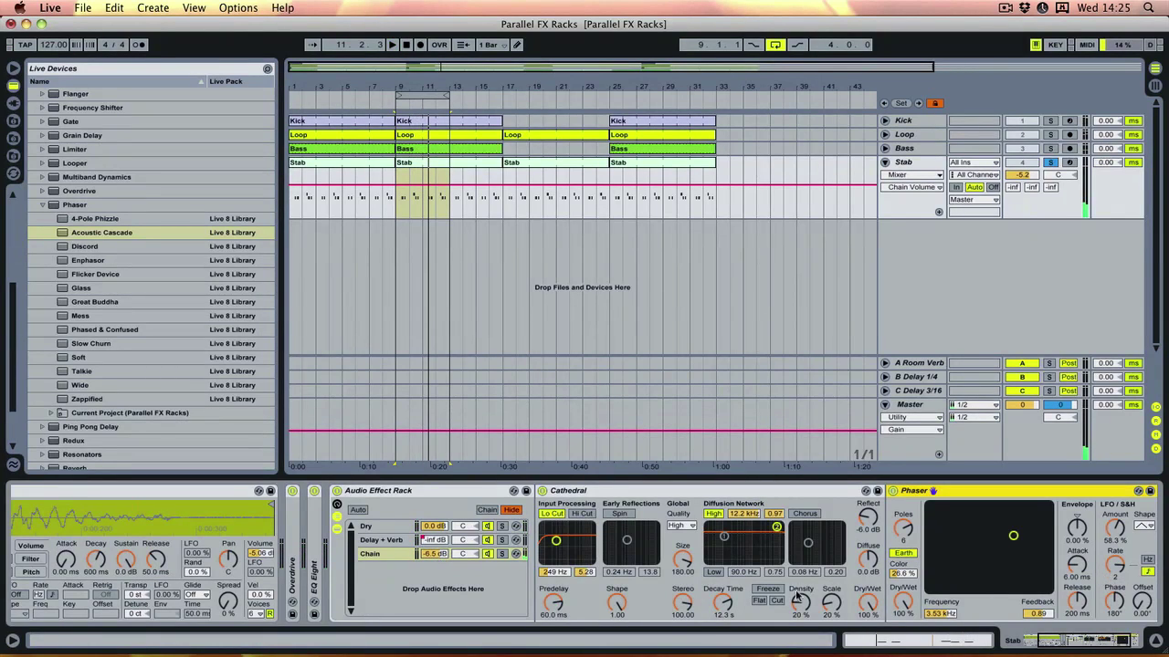
Fold the Cathedral reverb in the third chain and extend the loop to 16 bars starting at bar 1
left_click(388, 528)
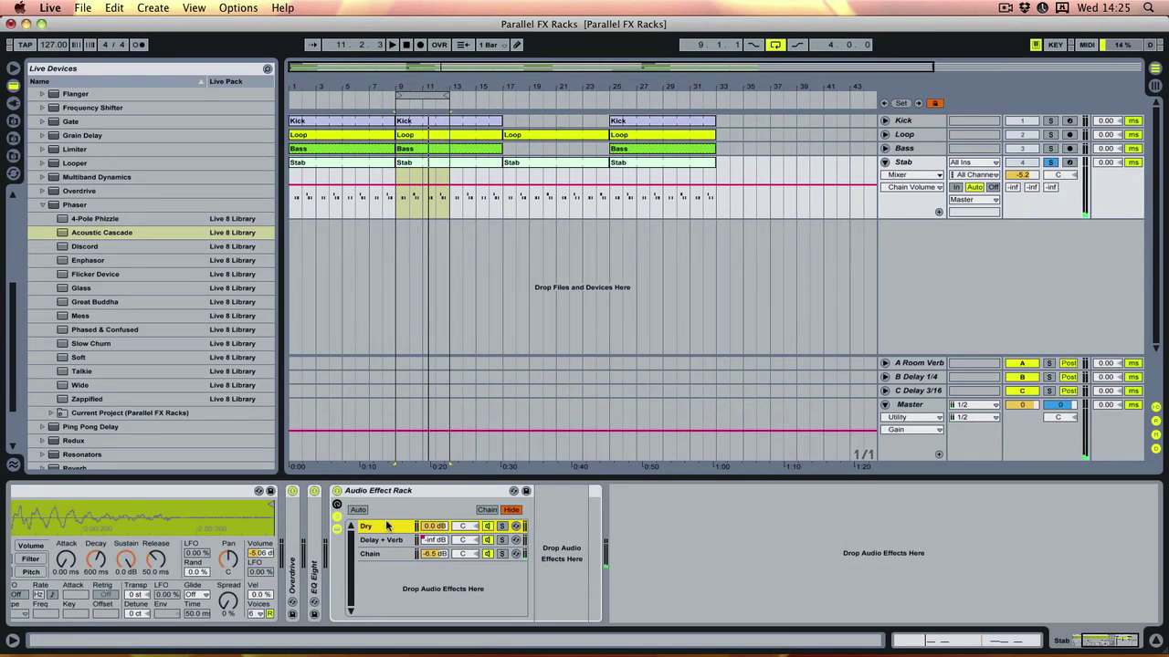
left_click(382, 557)
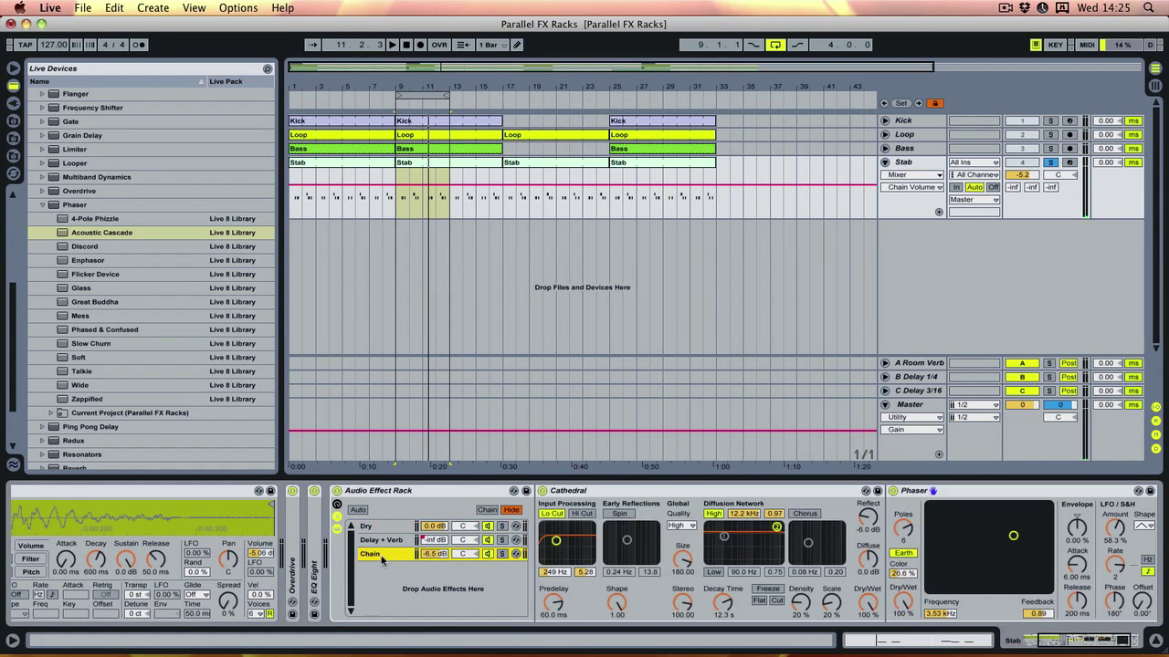
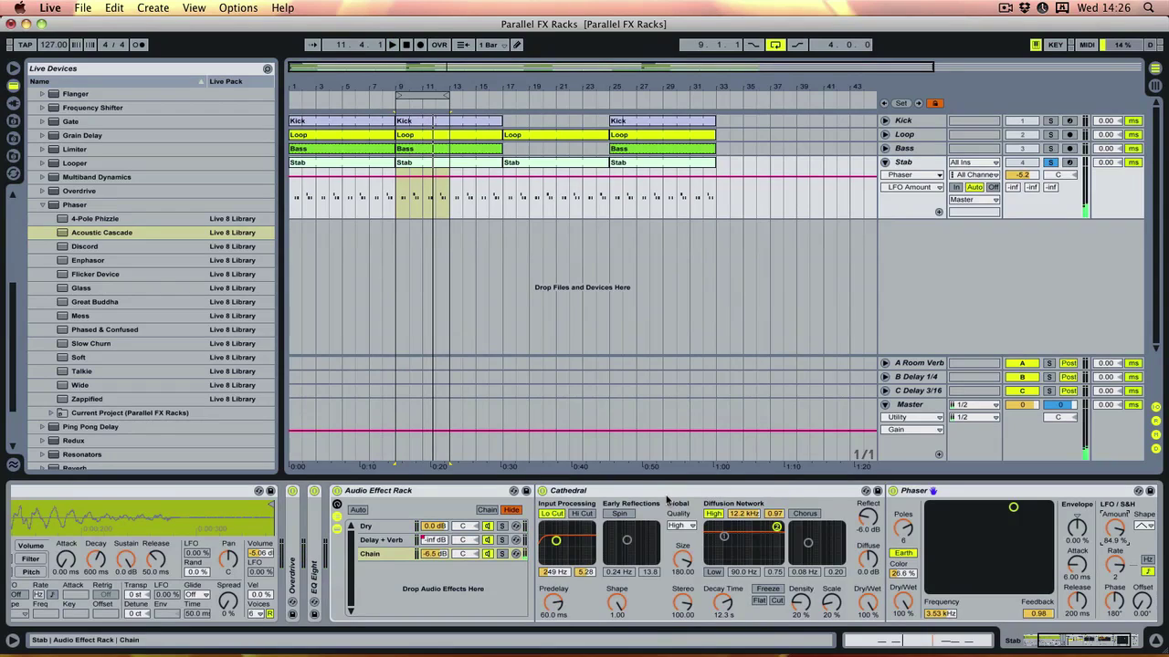
double_click(666, 493)
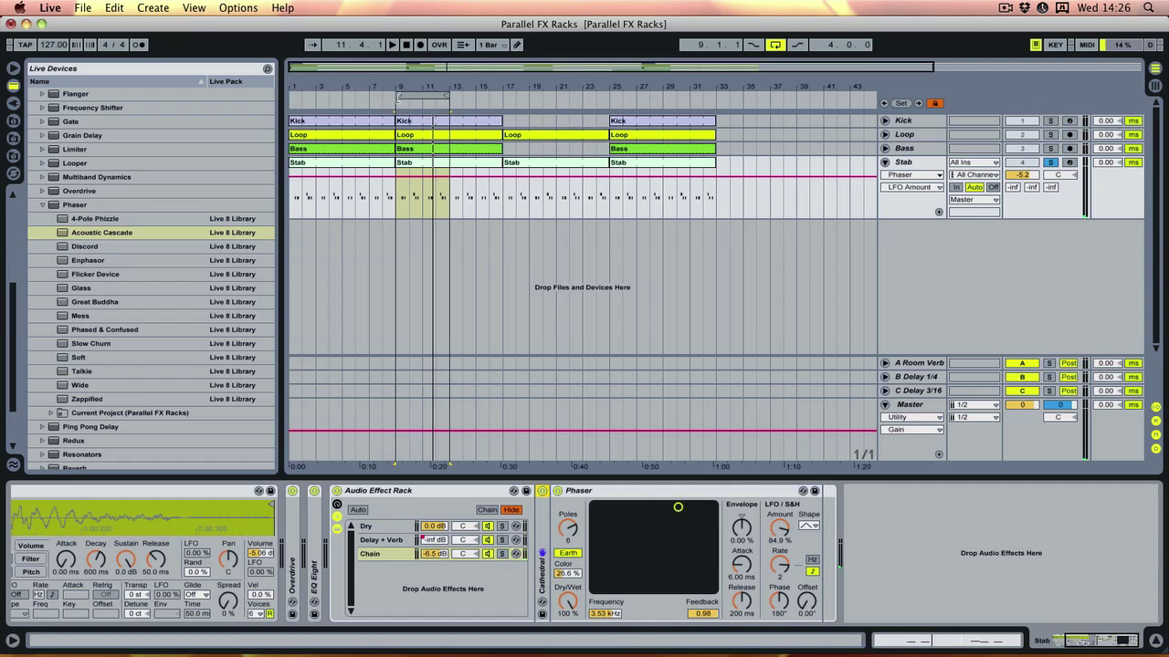
left_click_drag(399, 95, 290, 96)
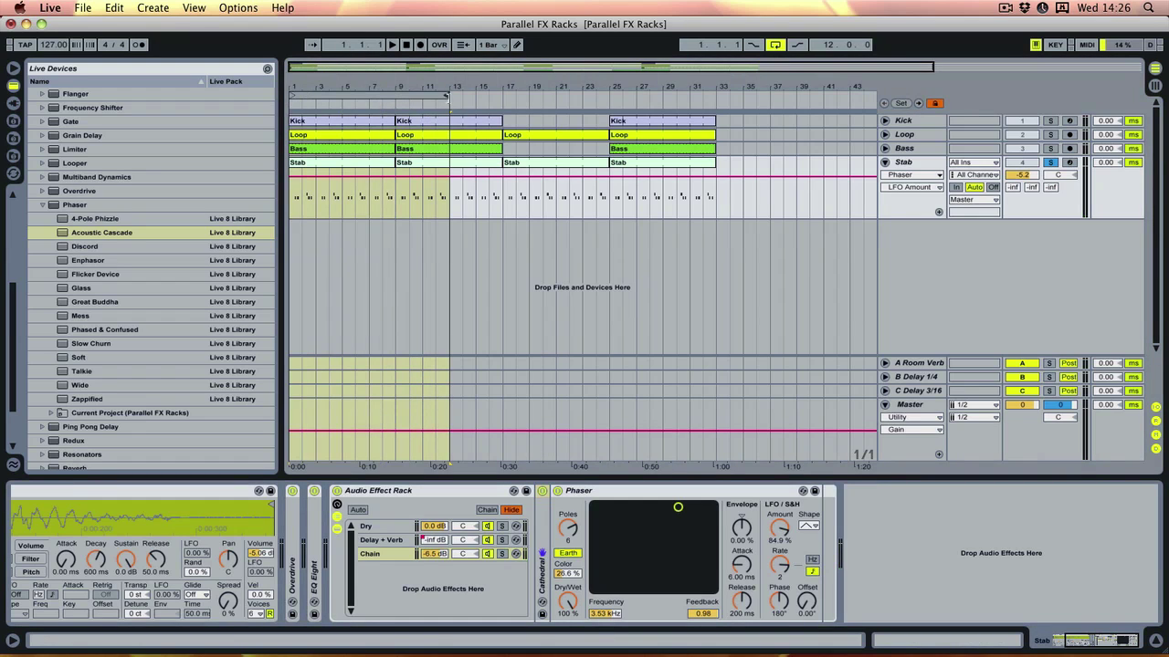
left_click_drag(448, 96, 502, 98)
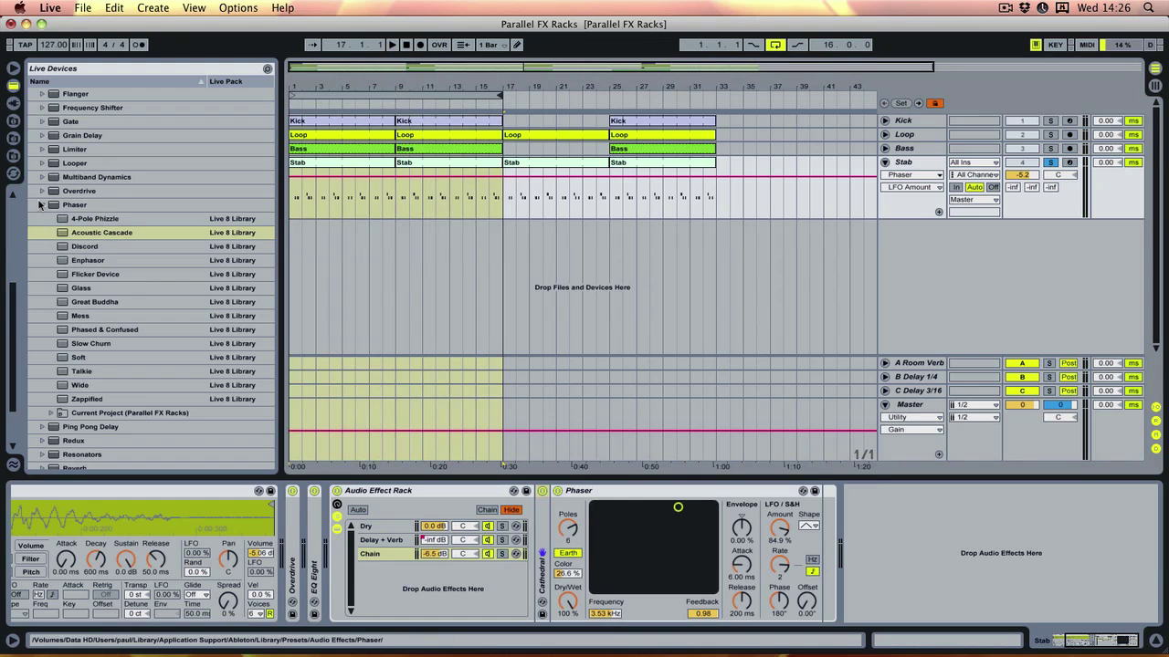
Add a Compressor after the Phaser in the third chain and rename that chain Phasey Verb
left_click(40, 205)
scroll(94, 270, "up", 5)
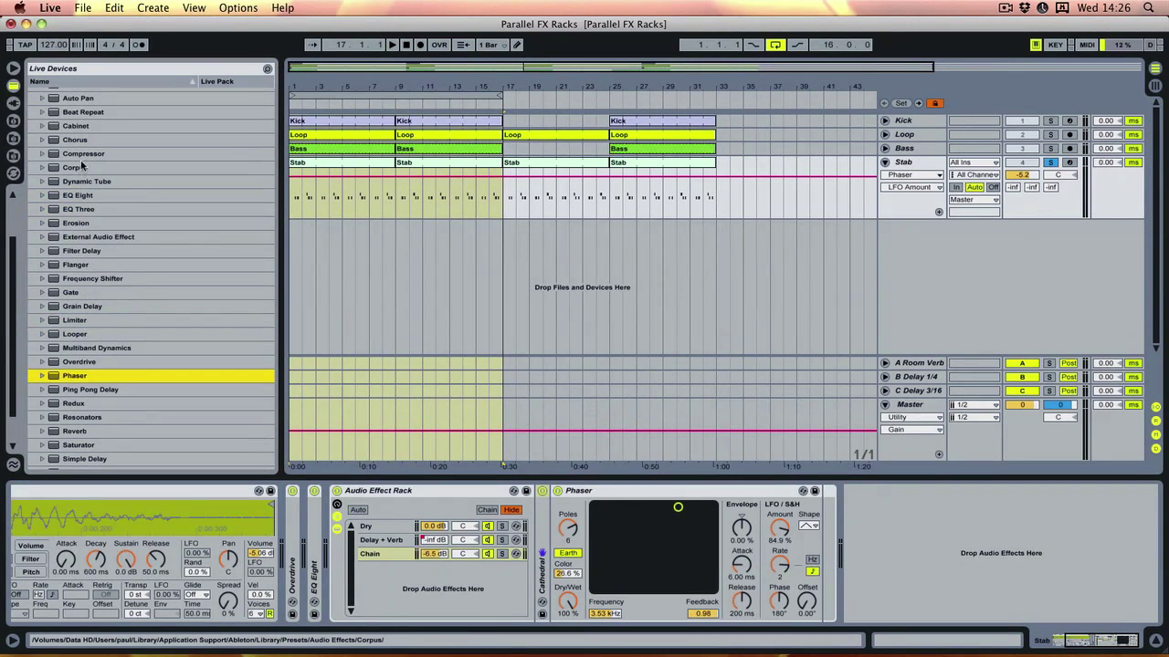
mouse_move(82, 155)
left_mouse_down()
mouse_move(548, 547)
mouse_move(824, 581)
left_mouse_up()
left_click(371, 557)
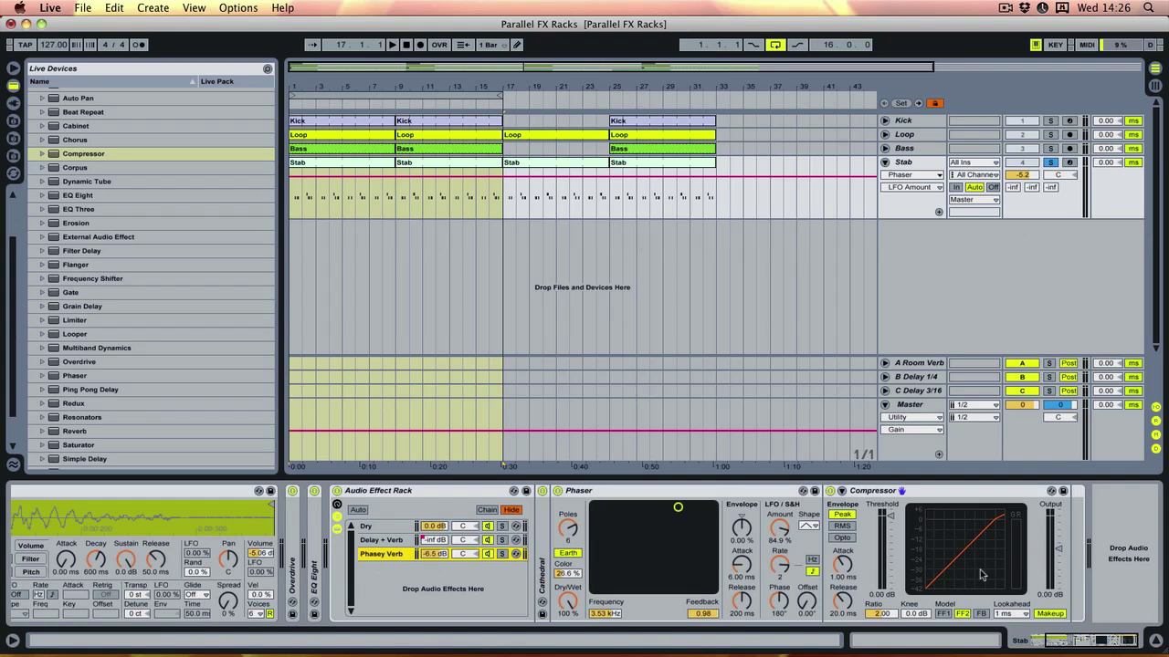
Enable the Compressor's sidechain with the Kick track as its audio source
left_click(841, 491)
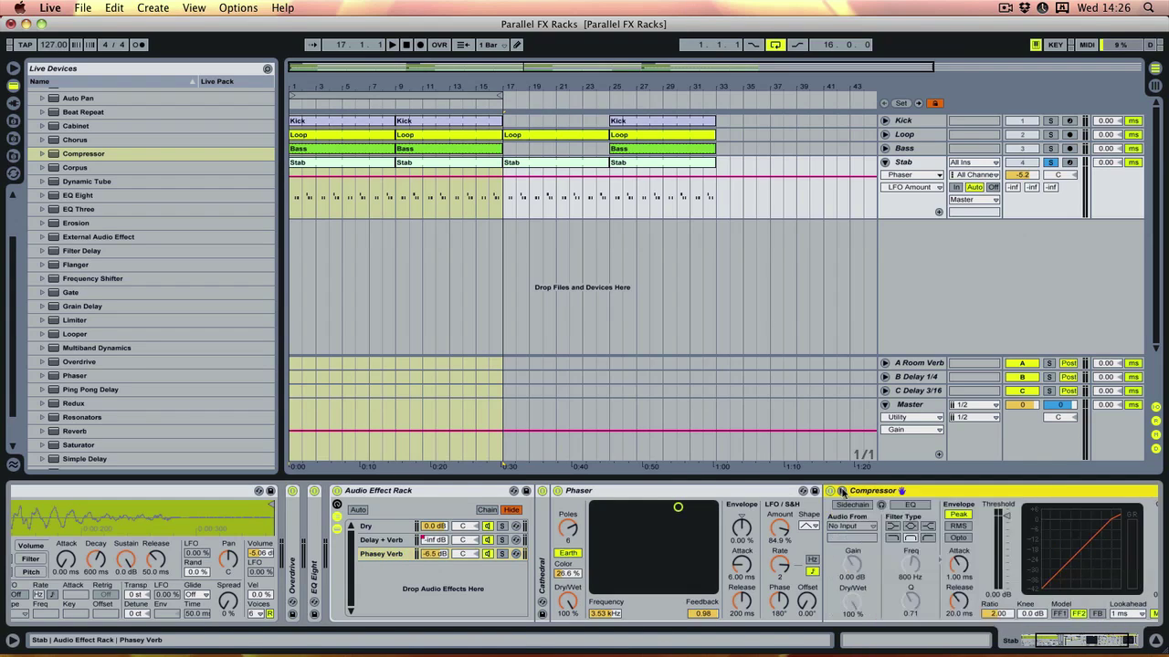
left_click(849, 522)
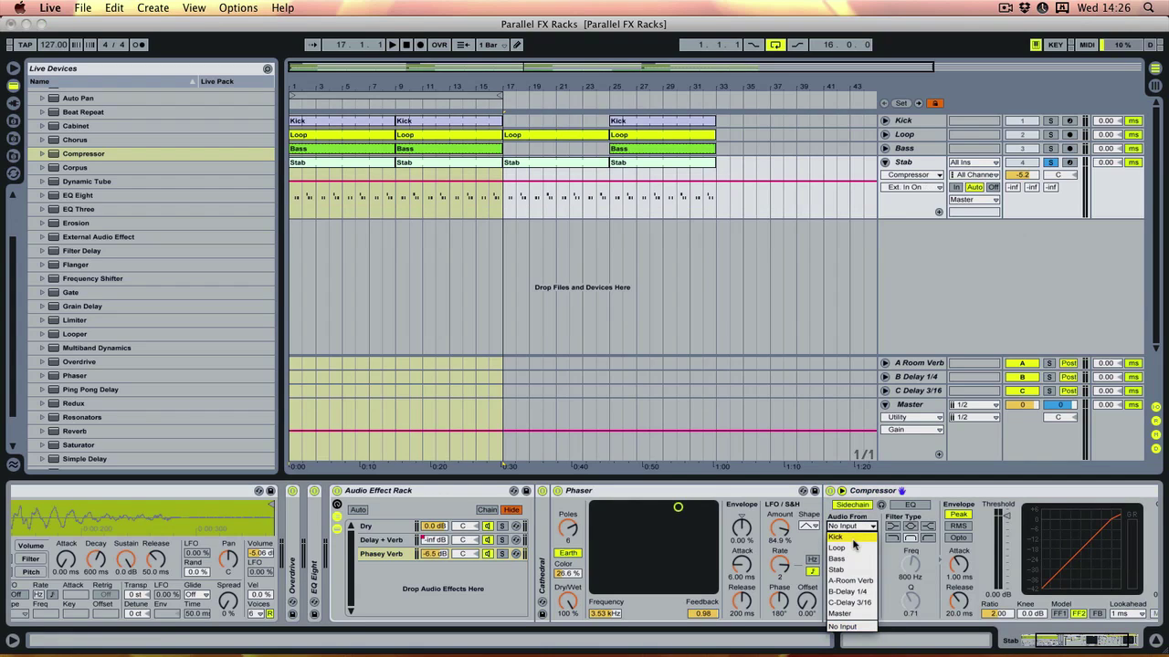
left_click(855, 546)
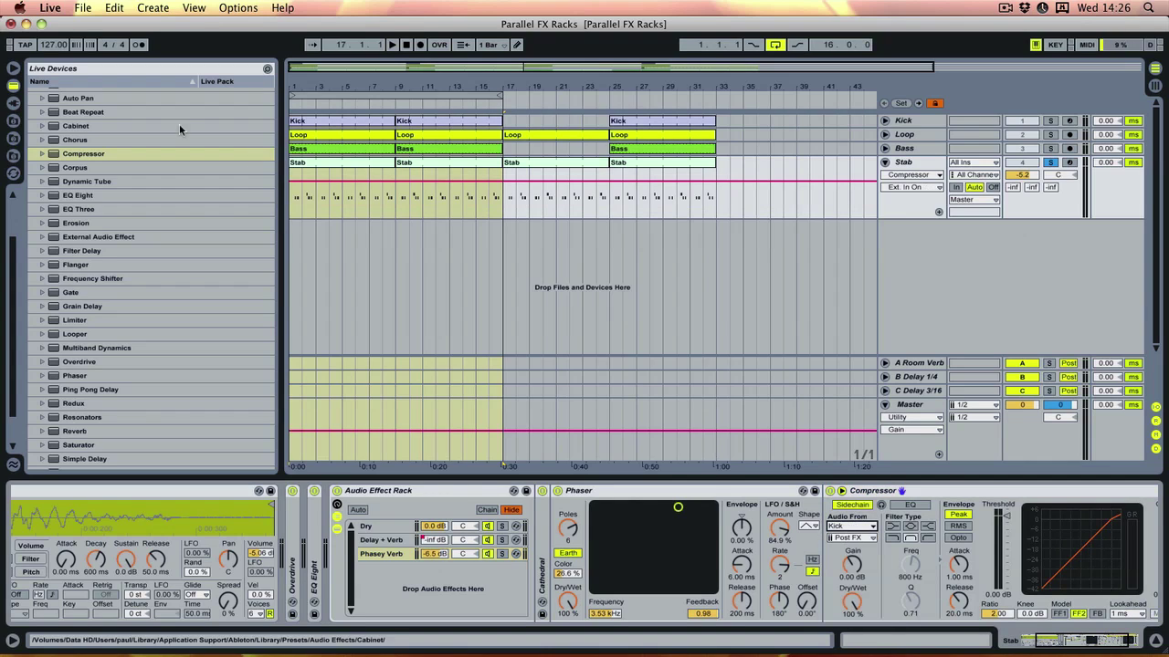
While the loop plays, set the Compressor's threshold to -30.0 dB, release to 9.85 ms and output gain to 4.95 dB
key("space")
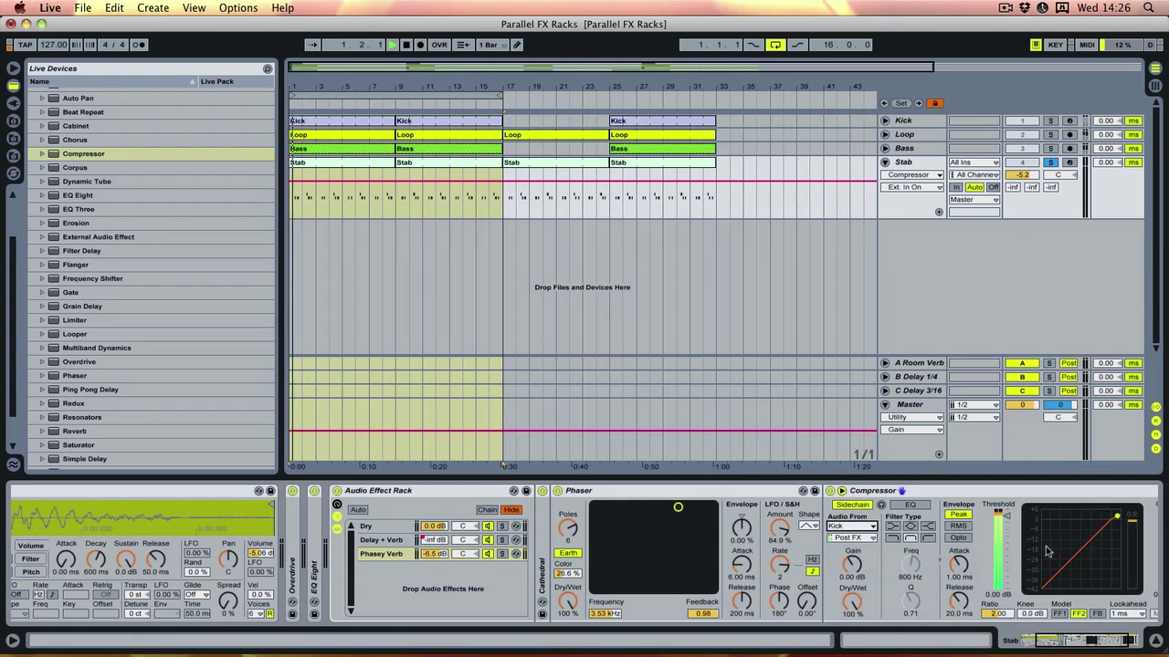
left_click_drag(1007, 518, 1007, 553)
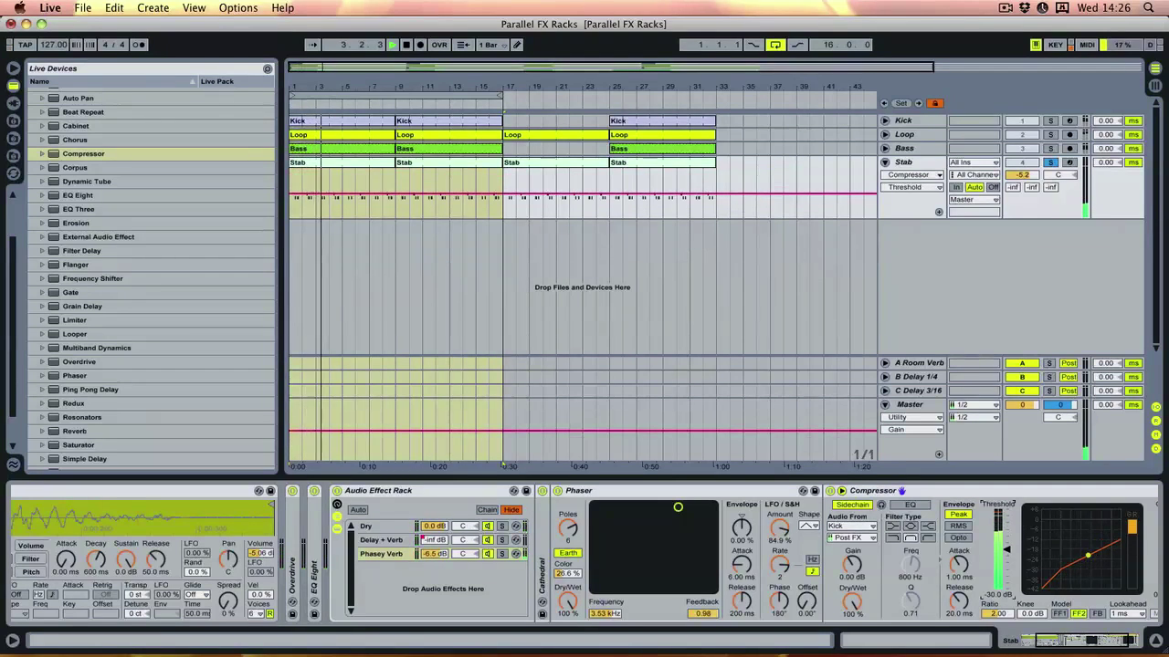
left_click(1121, 644)
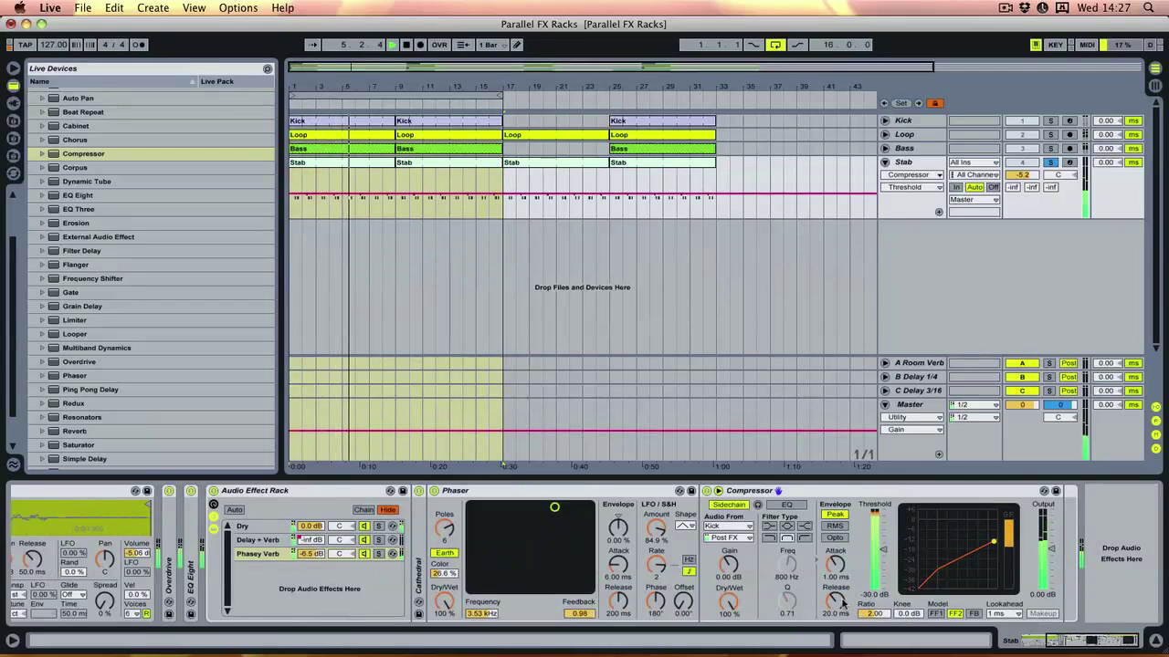
left_click_drag(834, 599, 835, 612)
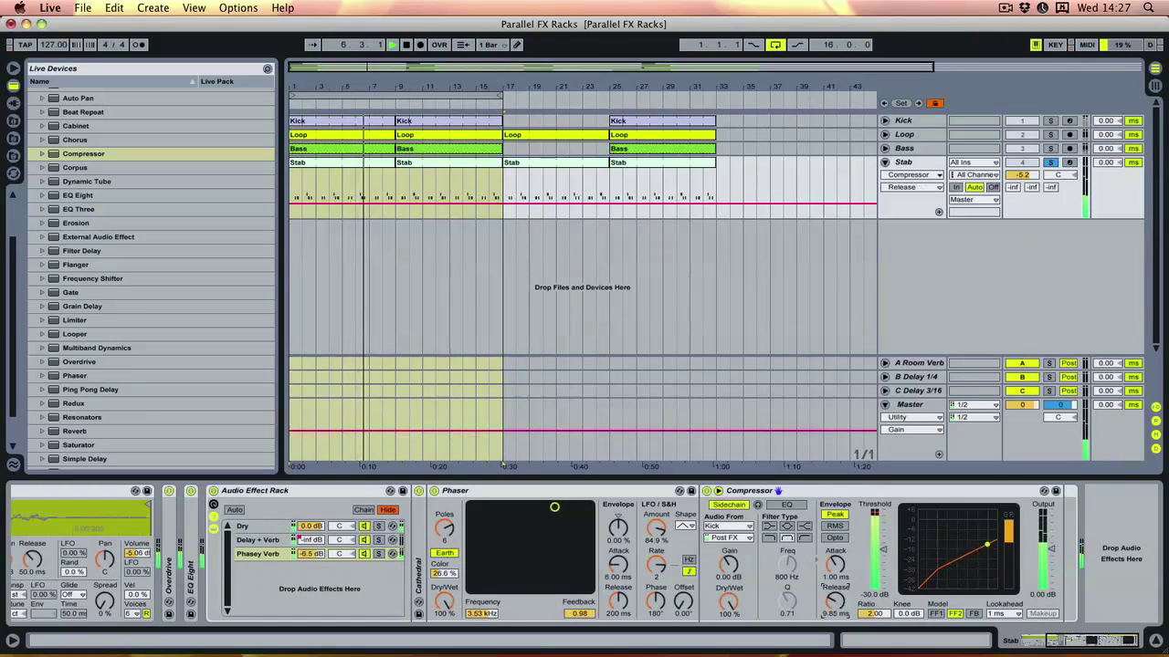
left_click_drag(1050, 549, 1050, 547)
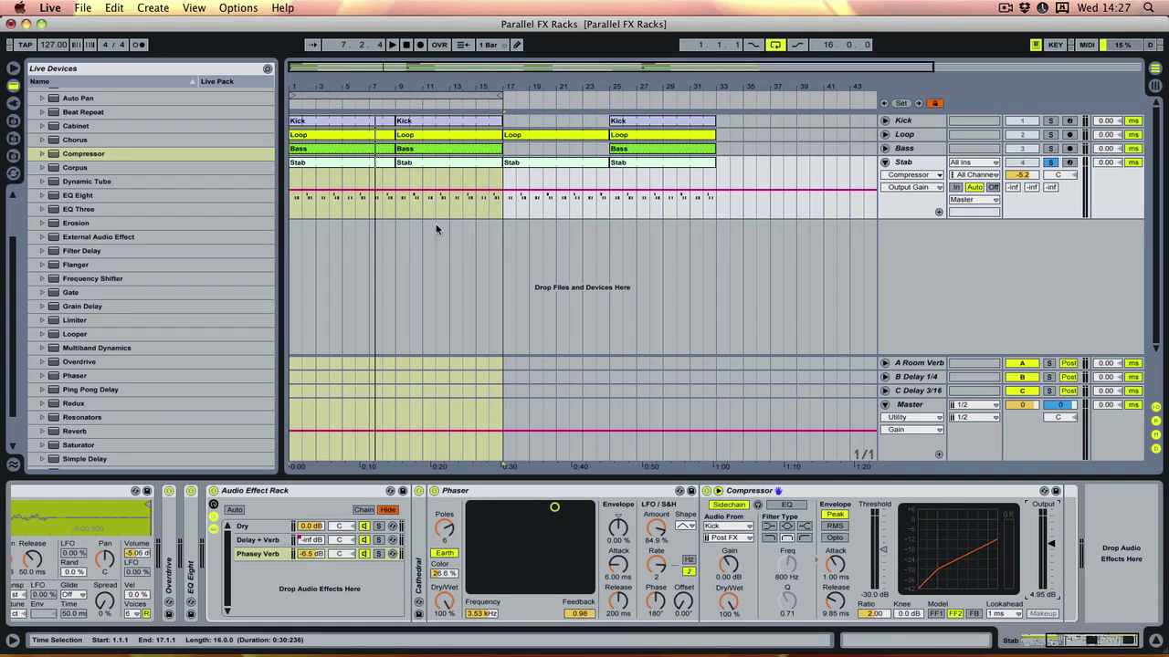
Unsolo the Stab track and play the full mix from bar 1
left_click(407, 45)
left_click(393, 45)
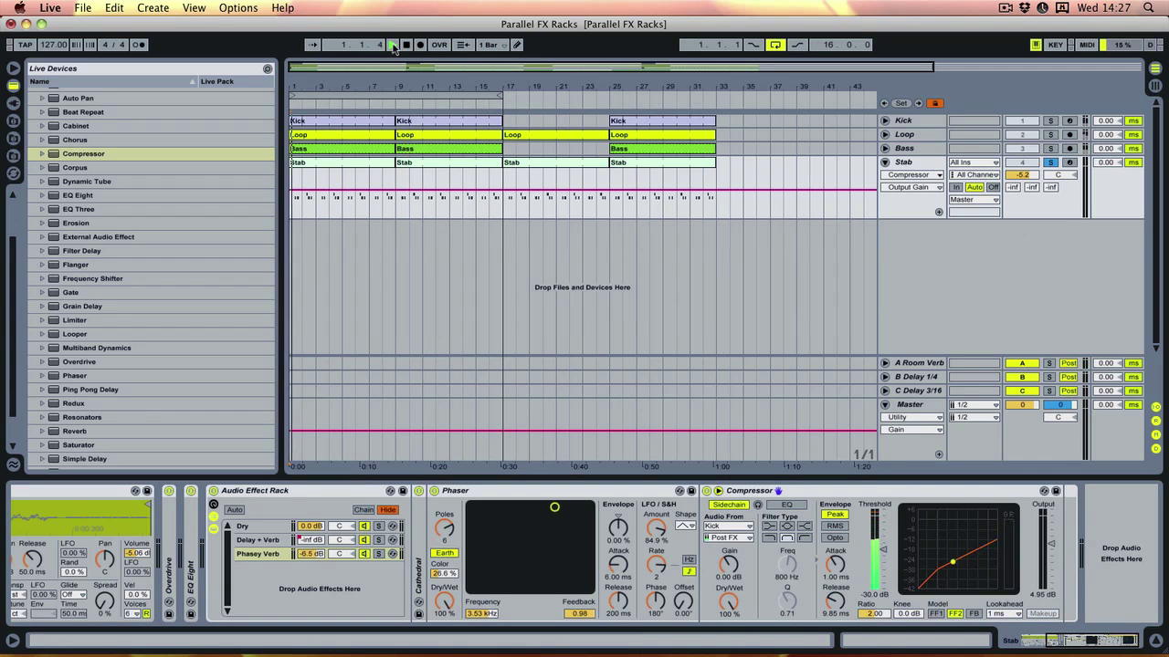
left_click(1051, 163)
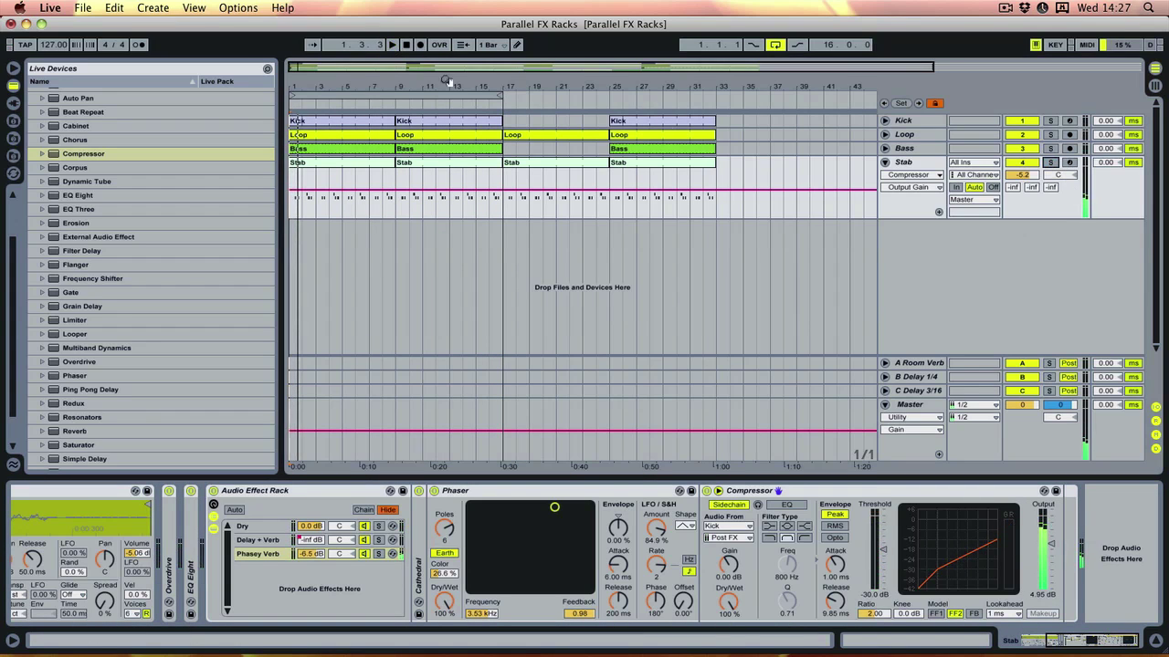
key("space")
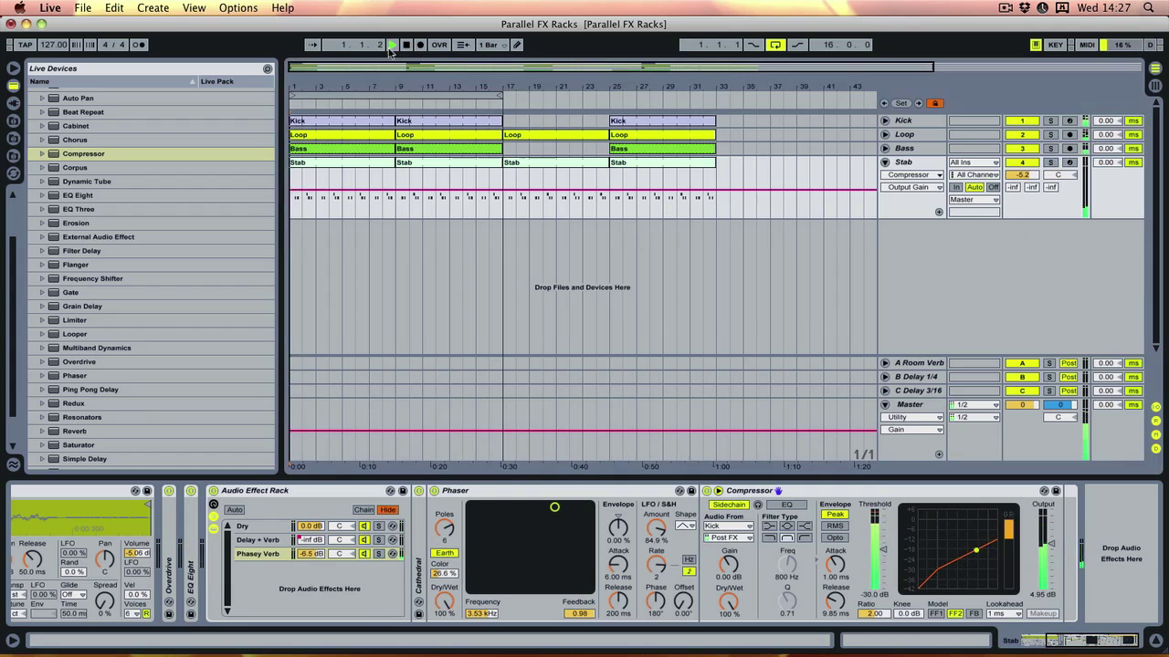
Set the Phasey Verb chain's volume to -inf dB and automate it rising from bar 5 to bar 9 with an immediate drop there
left_click(316, 556)
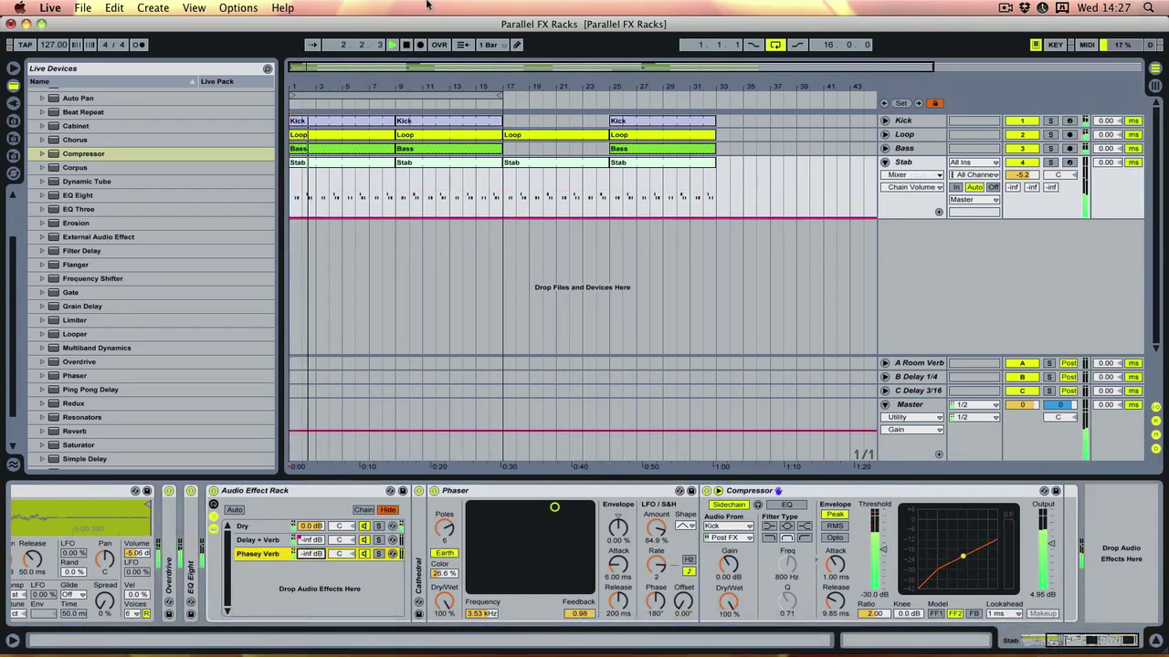
left_click(341, 217)
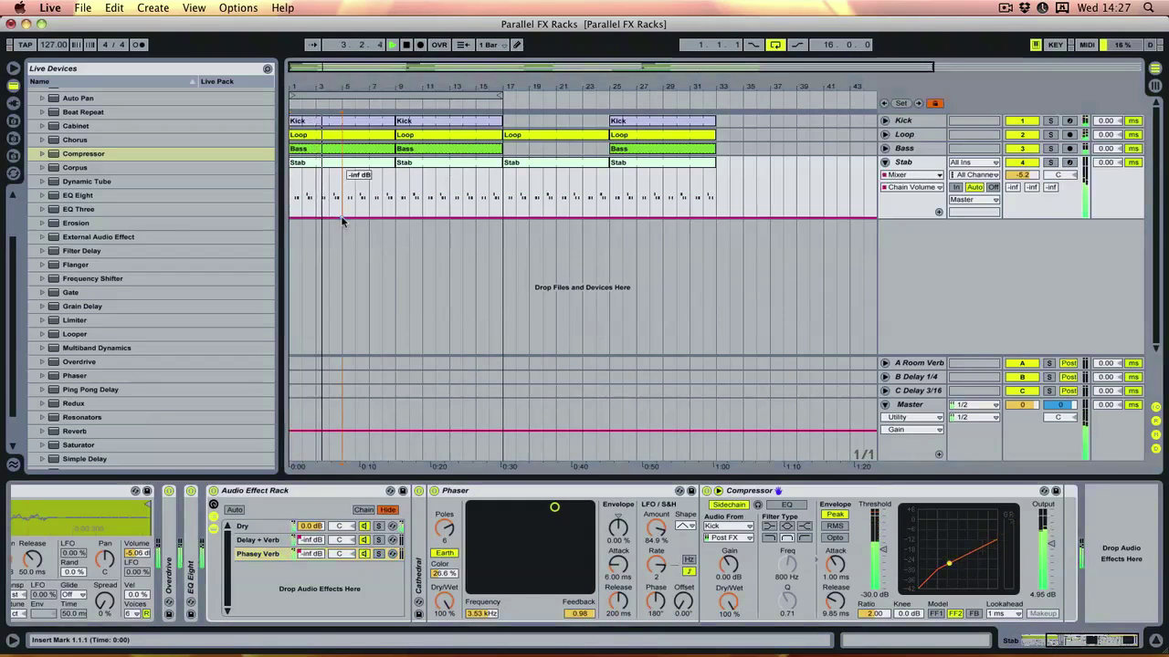
left_click_drag(349, 216, 408, 218)
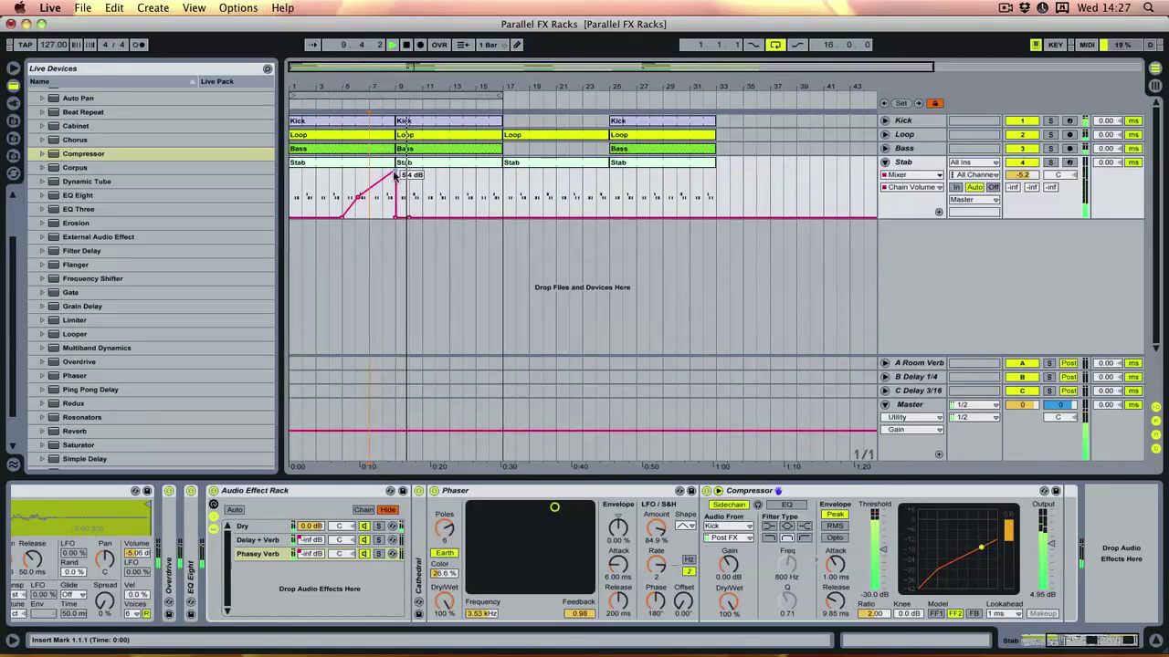
left_click_drag(396, 171, 396, 177)
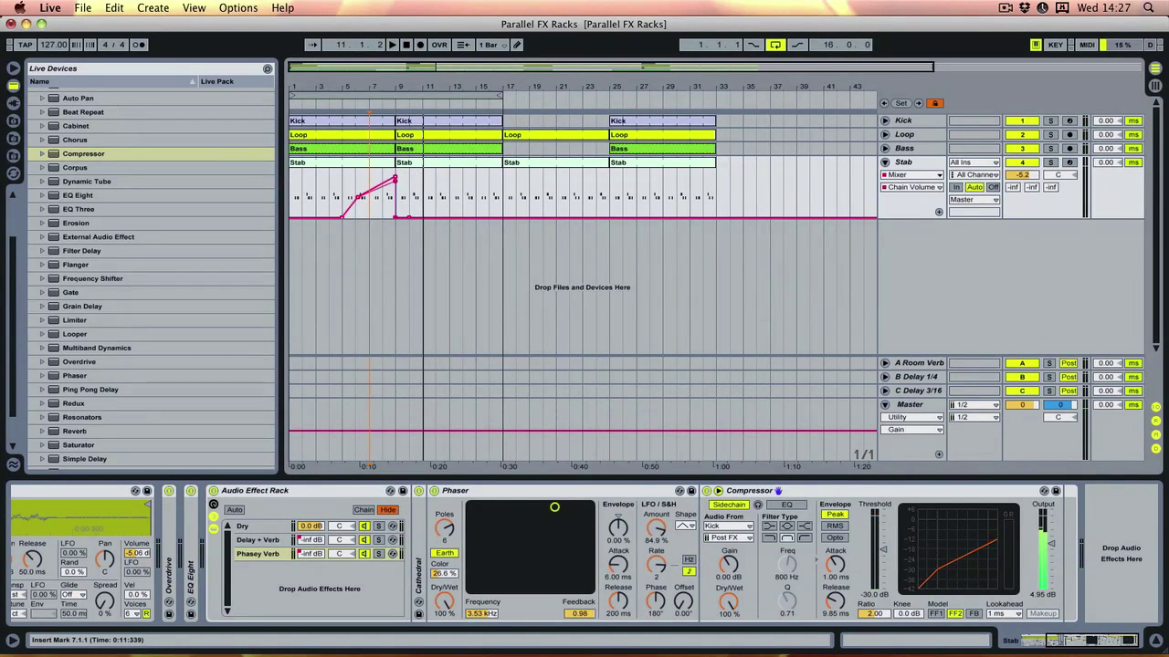
Duplicate the Phasey Verb volume automation from bars 1–9 into bars 9–17
left_click_drag(397, 206, 277, 202)
key("Delete")
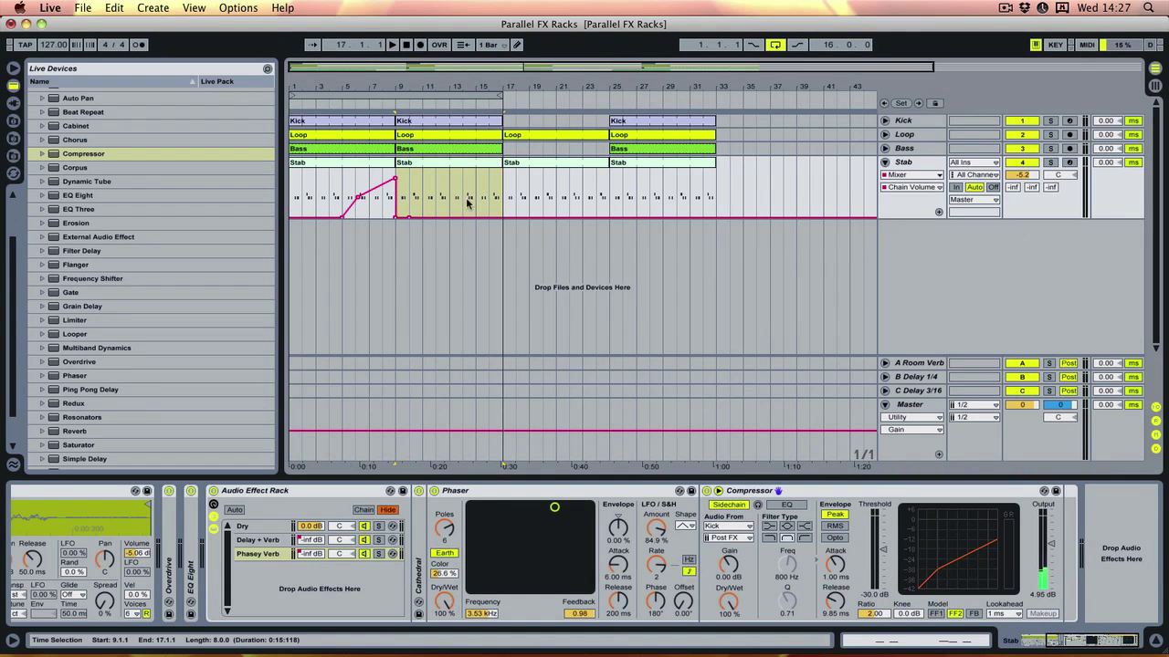
left_click_drag(405, 192, 288, 200)
key("super+d")
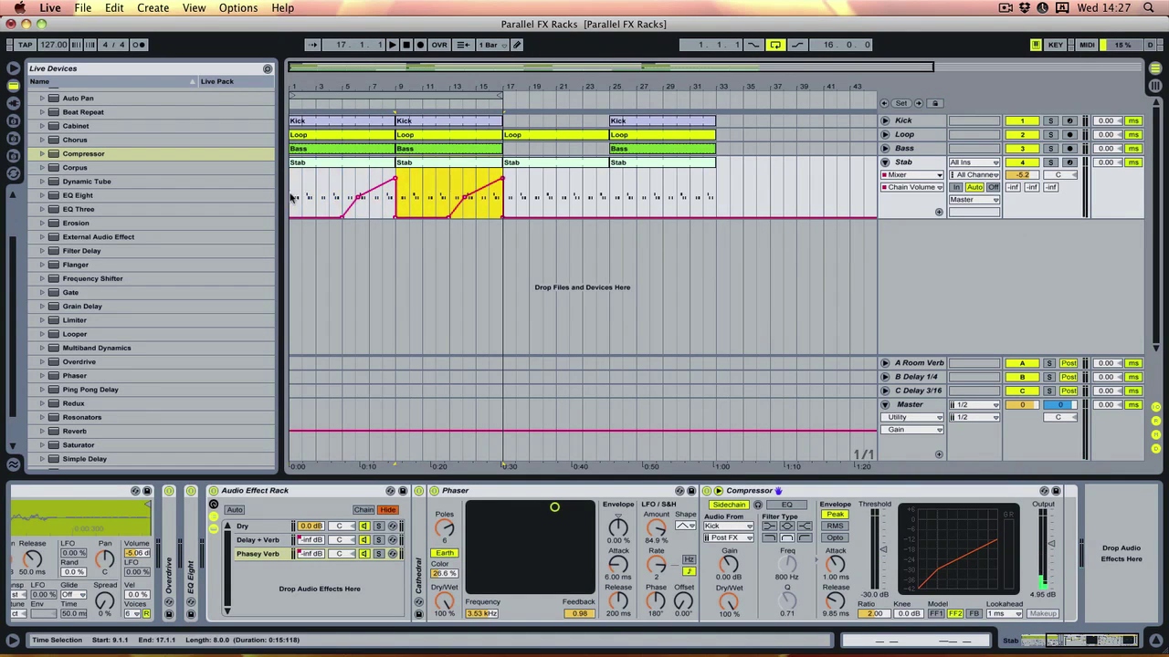
Play the arrangement from bar 1 to hear the volume ramps and extend the loop to 32 bars
left_click(393, 46)
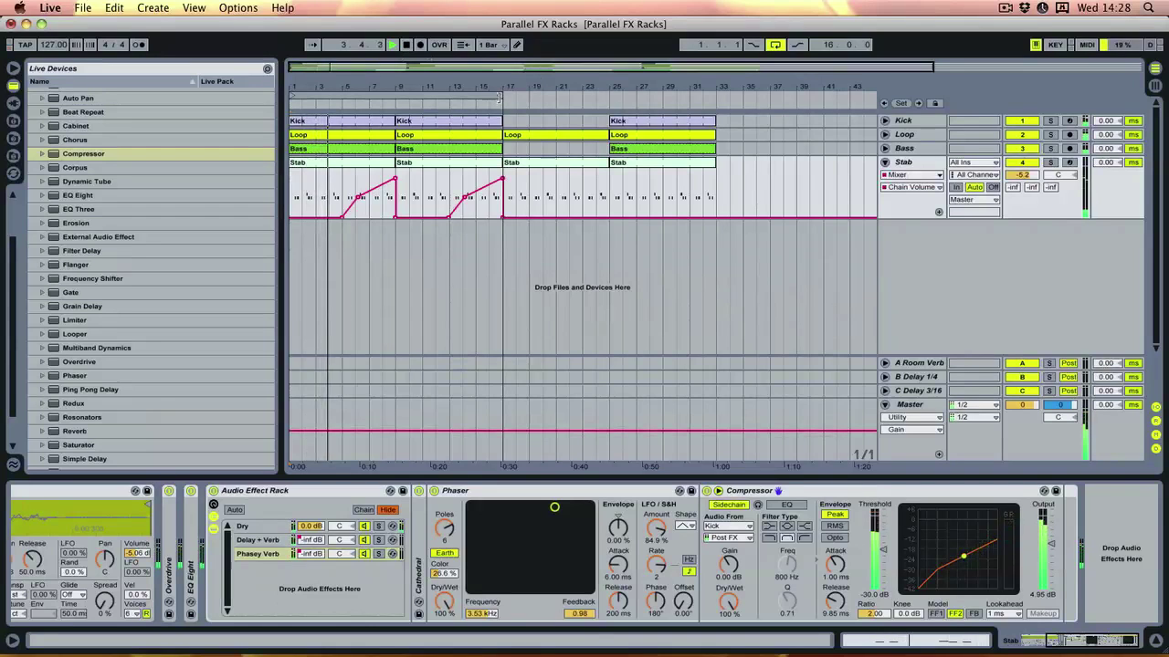
left_click_drag(508, 94, 714, 94)
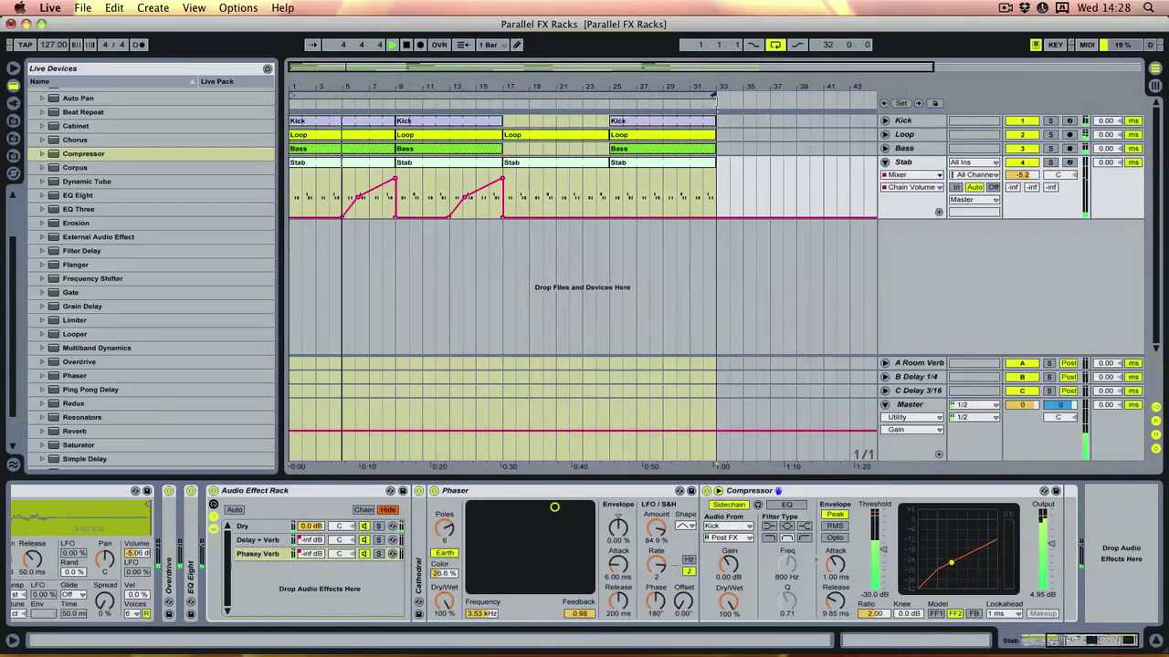
mouse_move(502, 220)
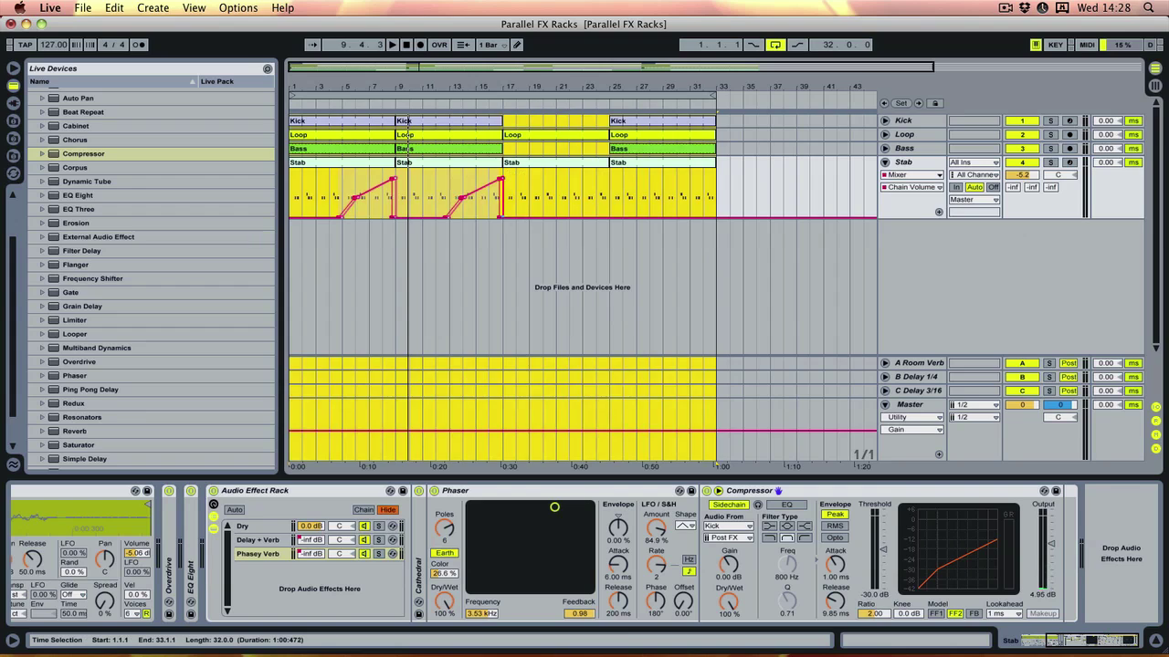
key("space")
Automate the Phasey Verb volume to rise gently from bar 17 to about bar 21, climb steeply to bar 25, and drop back there
left_click(534, 211)
left_click(534, 211)
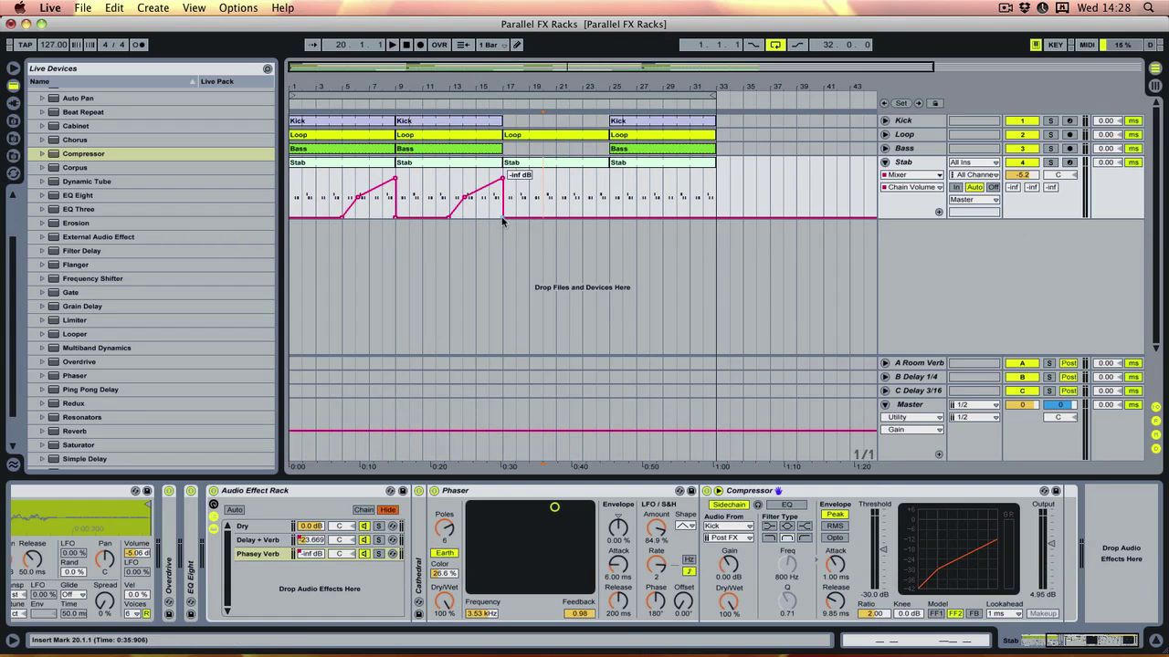
mouse_move(504, 220)
left_mouse_down()
mouse_move(504, 209)
mouse_move(549, 214)
mouse_move(610, 179)
mouse_move(616, 204)
mouse_move(621, 183)
mouse_move(622, 217)
left_mouse_up()
left_click(551, 212)
key("super+b")
key("super+b")
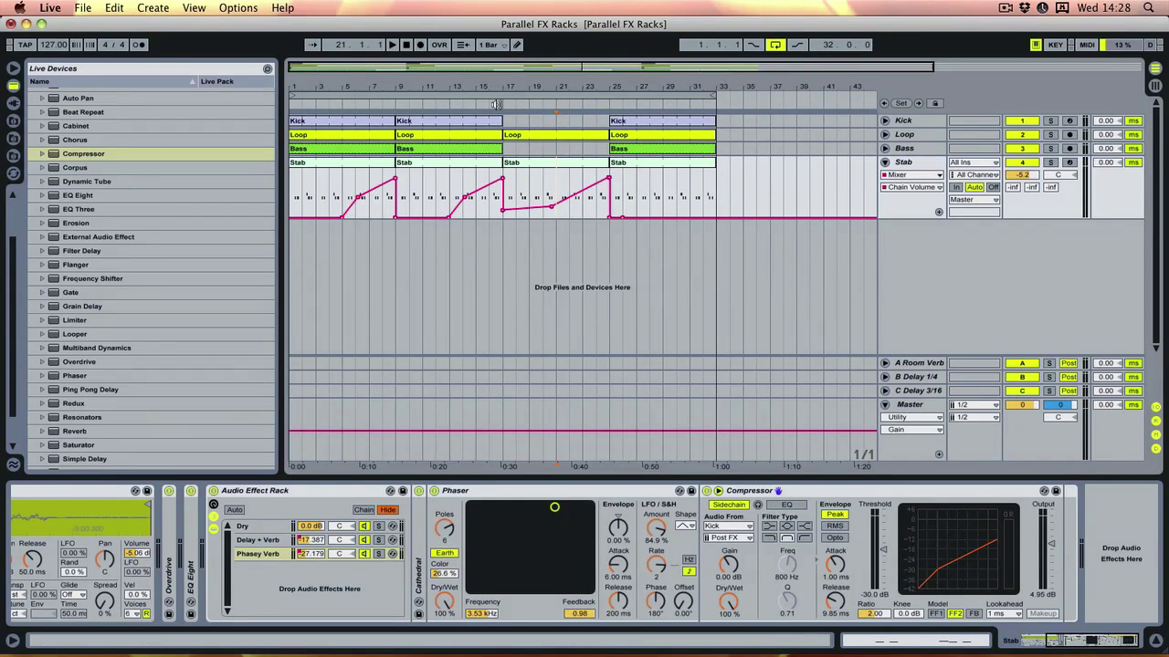
Play from bar 17 and raise the volume breakpoints at bar 17 and near bar 21, the latter to about -24.0 dB
left_click(494, 103)
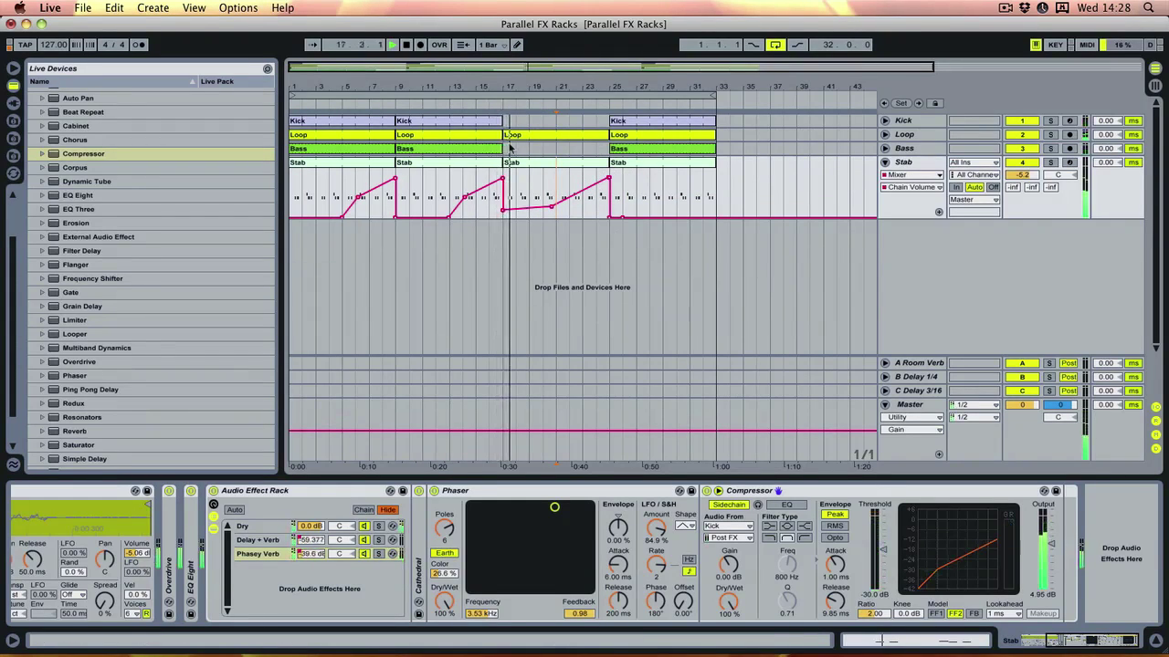
mouse_move(507, 212)
left_click_drag(507, 213, 555, 198)
mouse_move(552, 211)
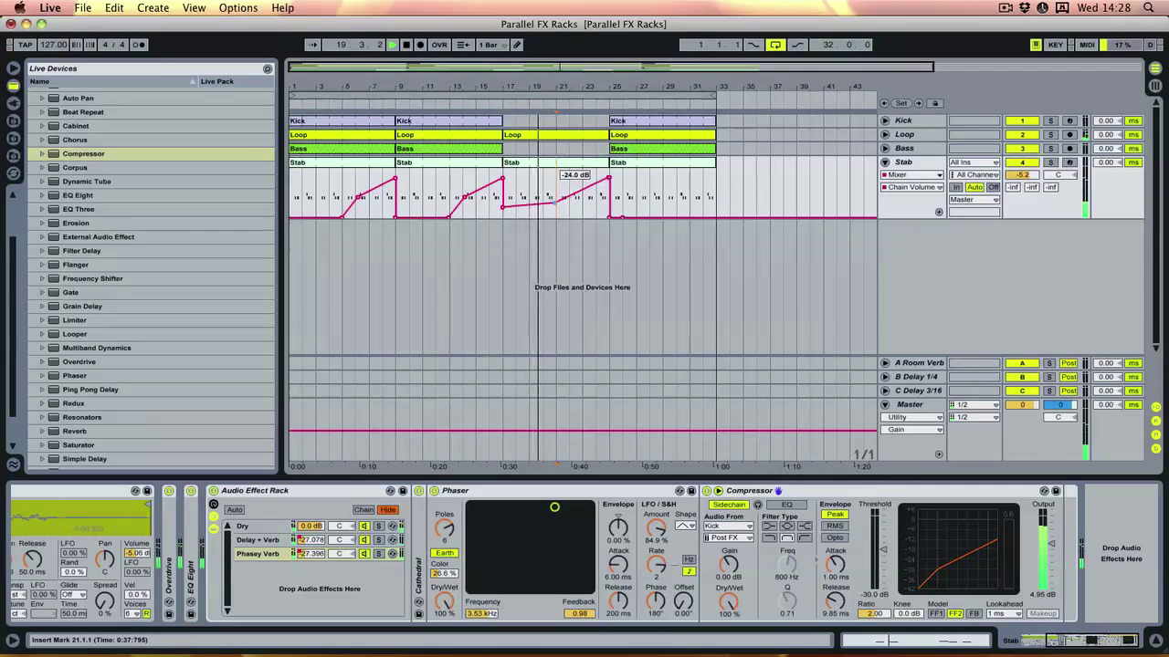